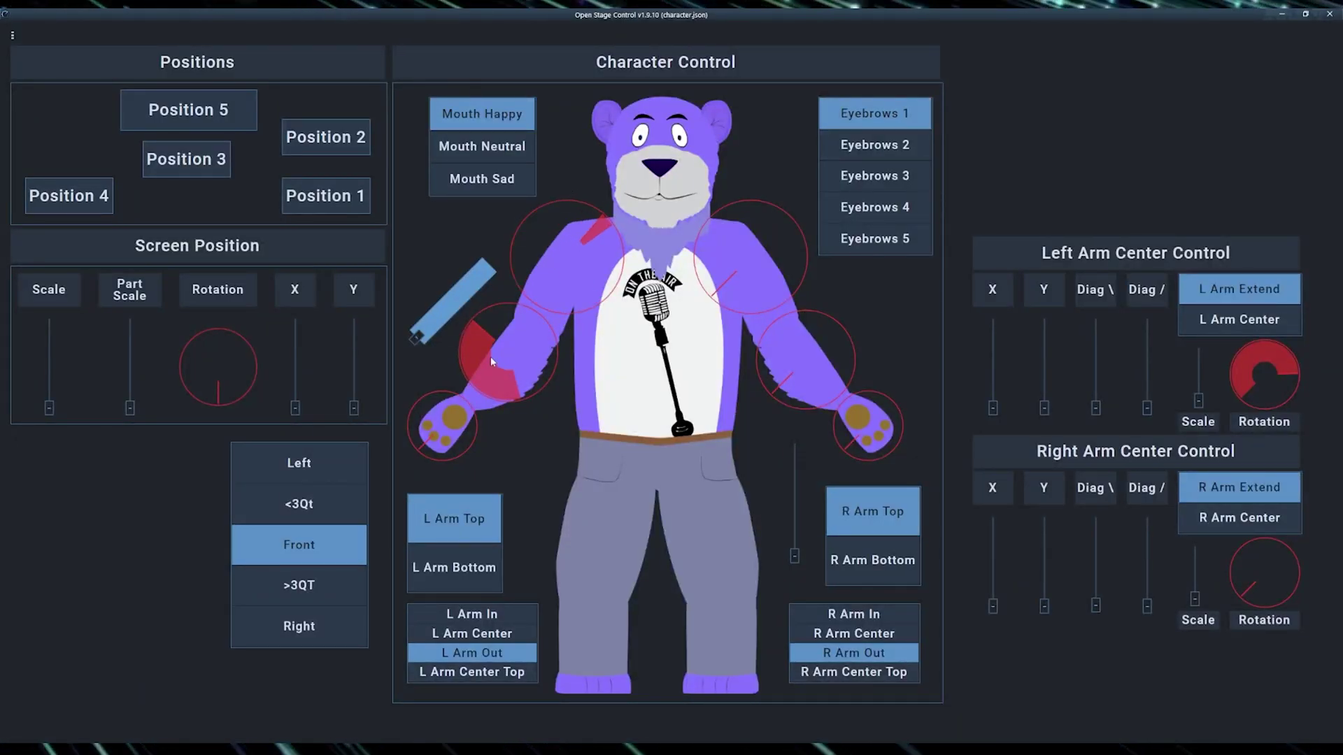
- Pose the bear's left arm by turning its wrist, shoulder and elbow knobs, swinging the forearm through inward and outward positions
{"action": "left_click_drag", "start_coordinate": [427, 434], "coordinate": [435, 392]}
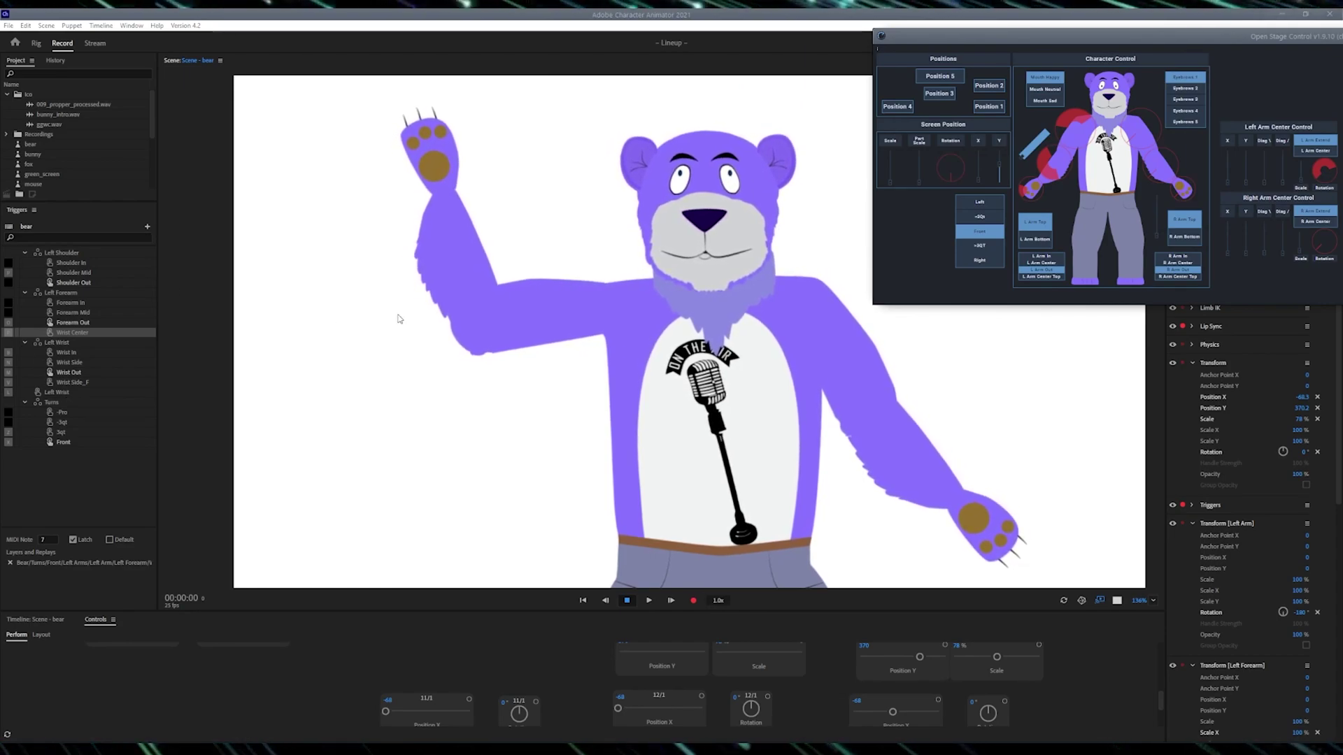
{"action": "left_click_drag", "start_coordinate": [1066, 117], "coordinate": [1069, 123]}
{"action": "left_click", "coordinate": [1050, 157]}
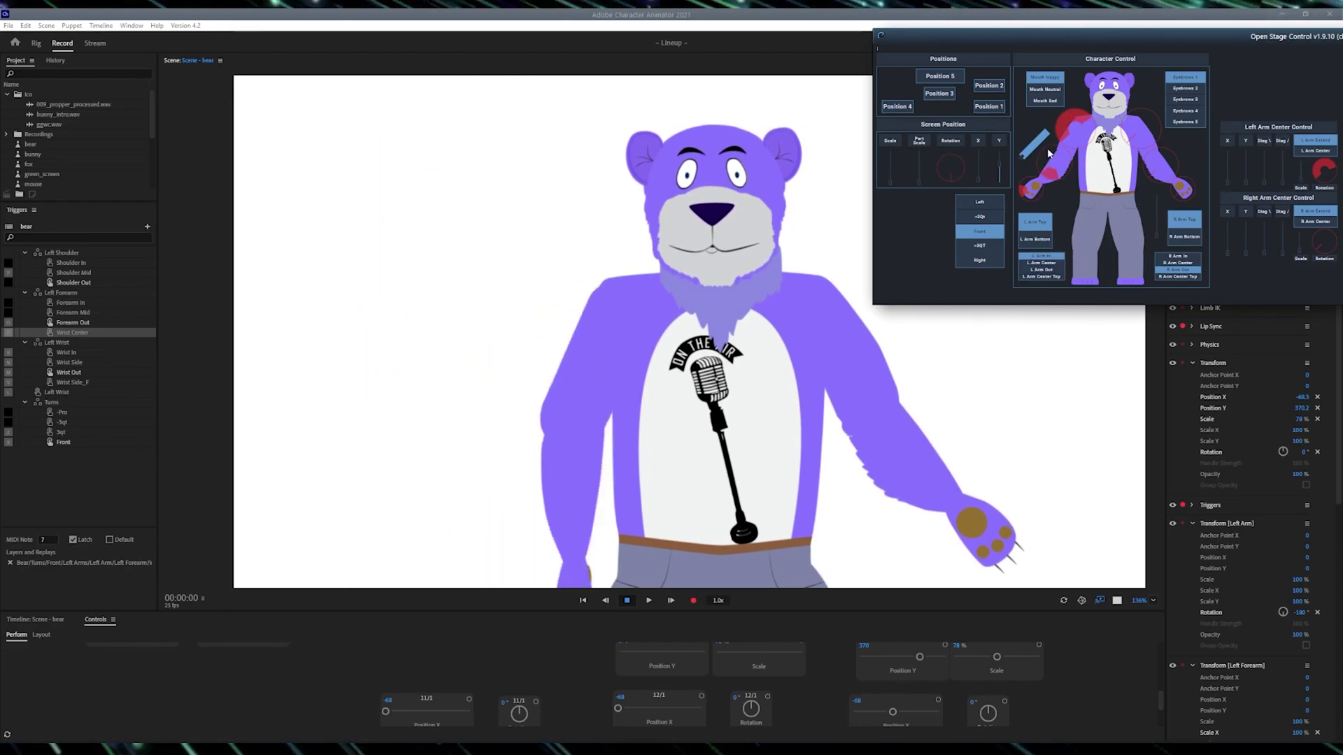
{"action": "left_click", "coordinate": [1049, 157]}
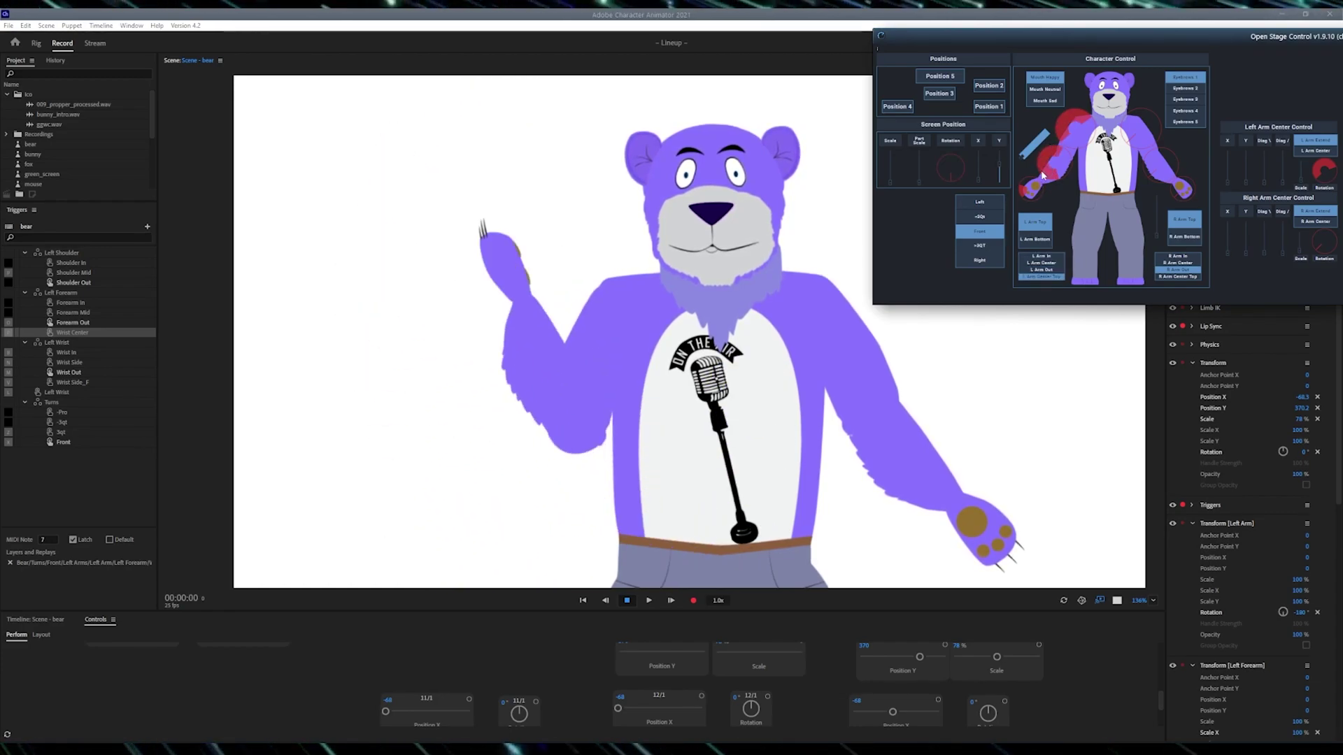
{"action": "left_click", "coordinate": [1042, 169]}
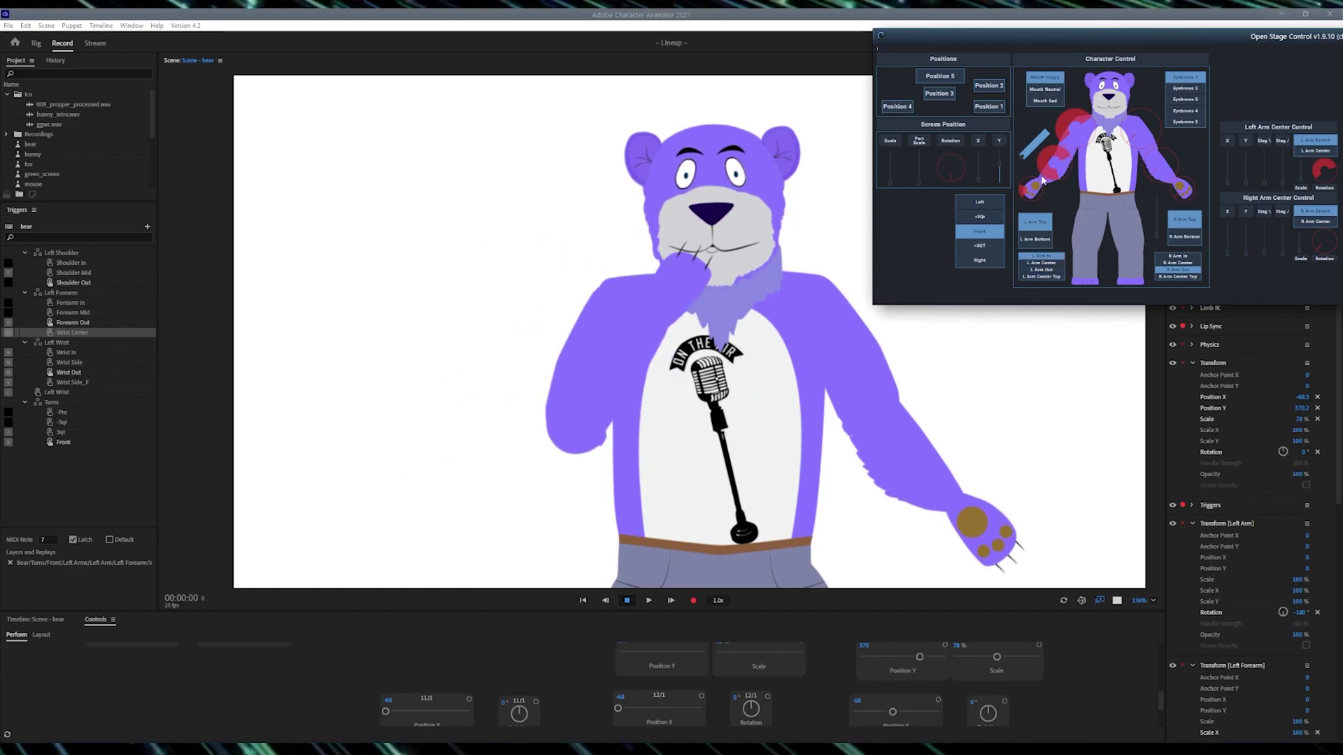
{"action": "left_click", "coordinate": [1045, 160]}
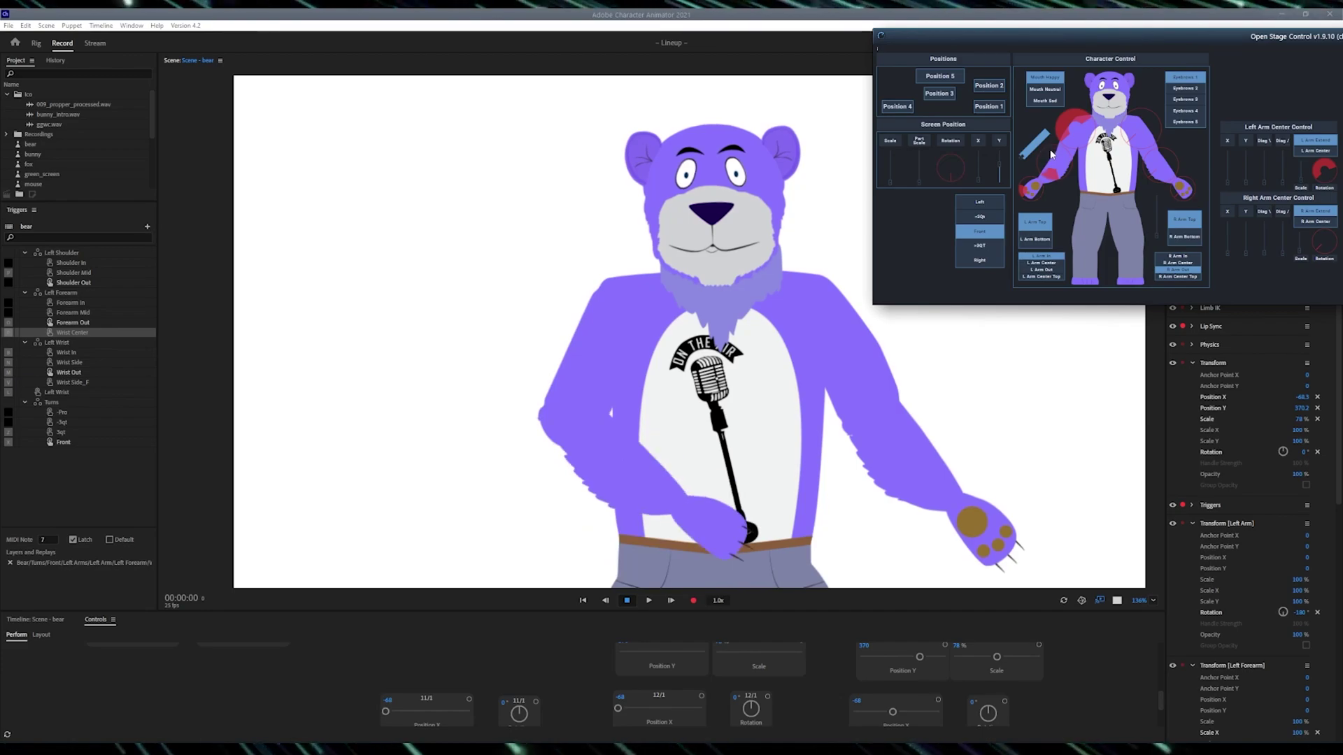
{"action": "left_click", "coordinate": [1044, 173]}
{"action": "left_click_drag", "start_coordinate": [1043, 175], "coordinate": [1043, 170]}
{"action": "left_click", "coordinate": [1043, 173]}
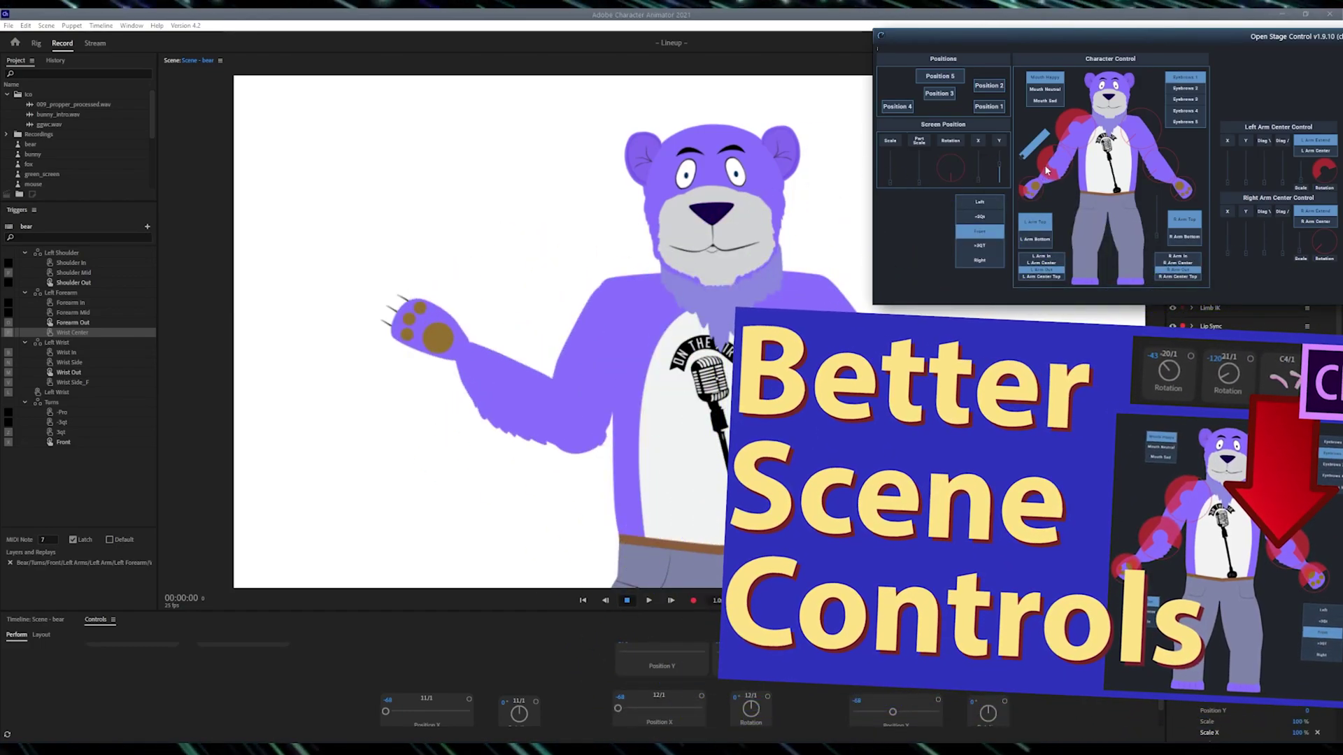
{"action": "left_click_drag", "start_coordinate": [1044, 177], "coordinate": [1038, 182]}
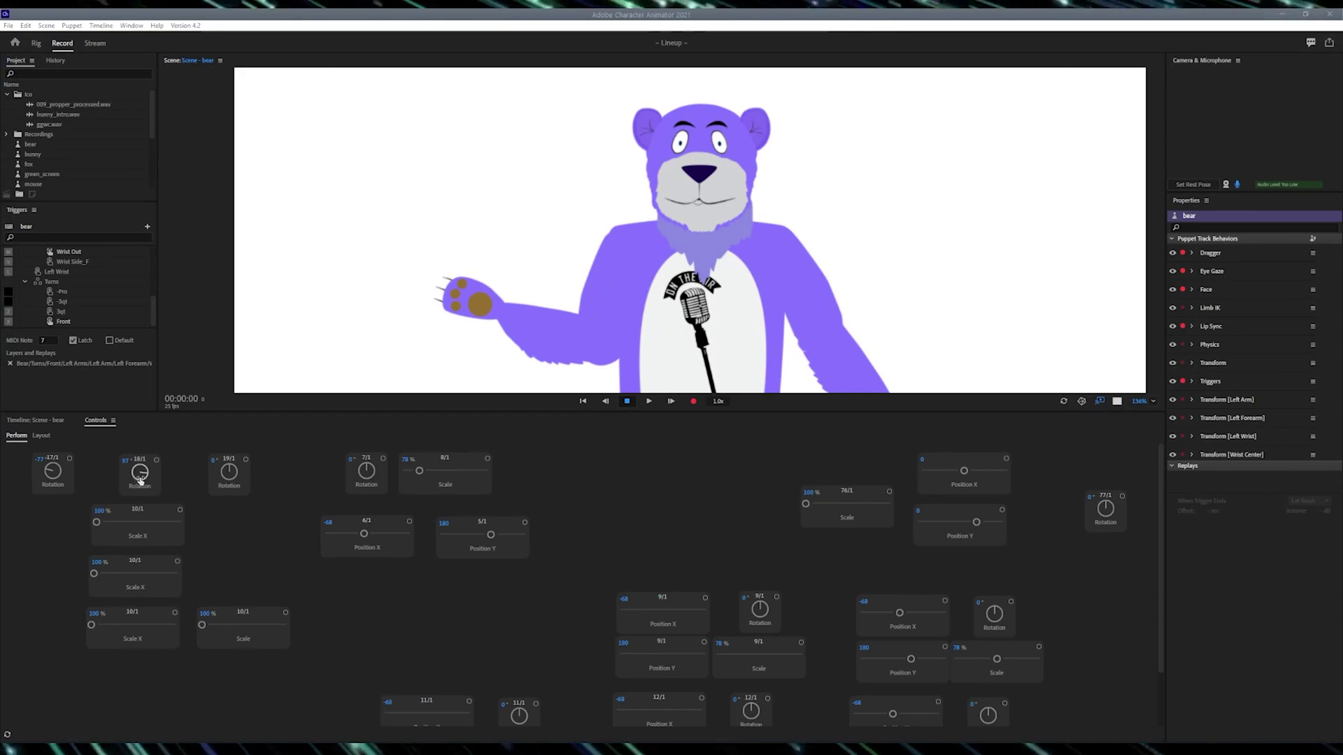
- Rotate the bear's left forearm upward in Character Animator with its rotation dial and its Left Forearm transform
{"action": "left_click_drag", "start_coordinate": [140, 479], "coordinate": [154, 463]}
{"action": "left_click", "coordinate": [1192, 418]}
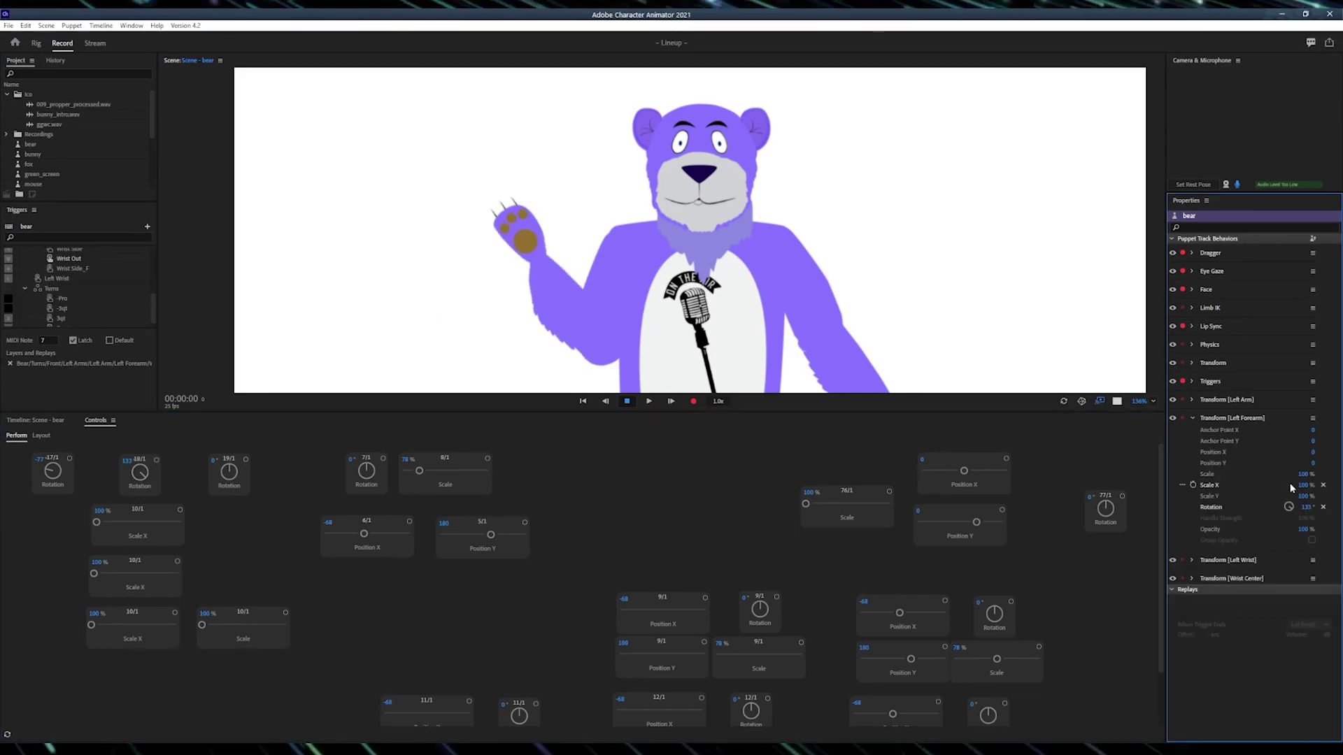
{"action": "left_click_drag", "start_coordinate": [1288, 511], "coordinate": [1289, 507]}
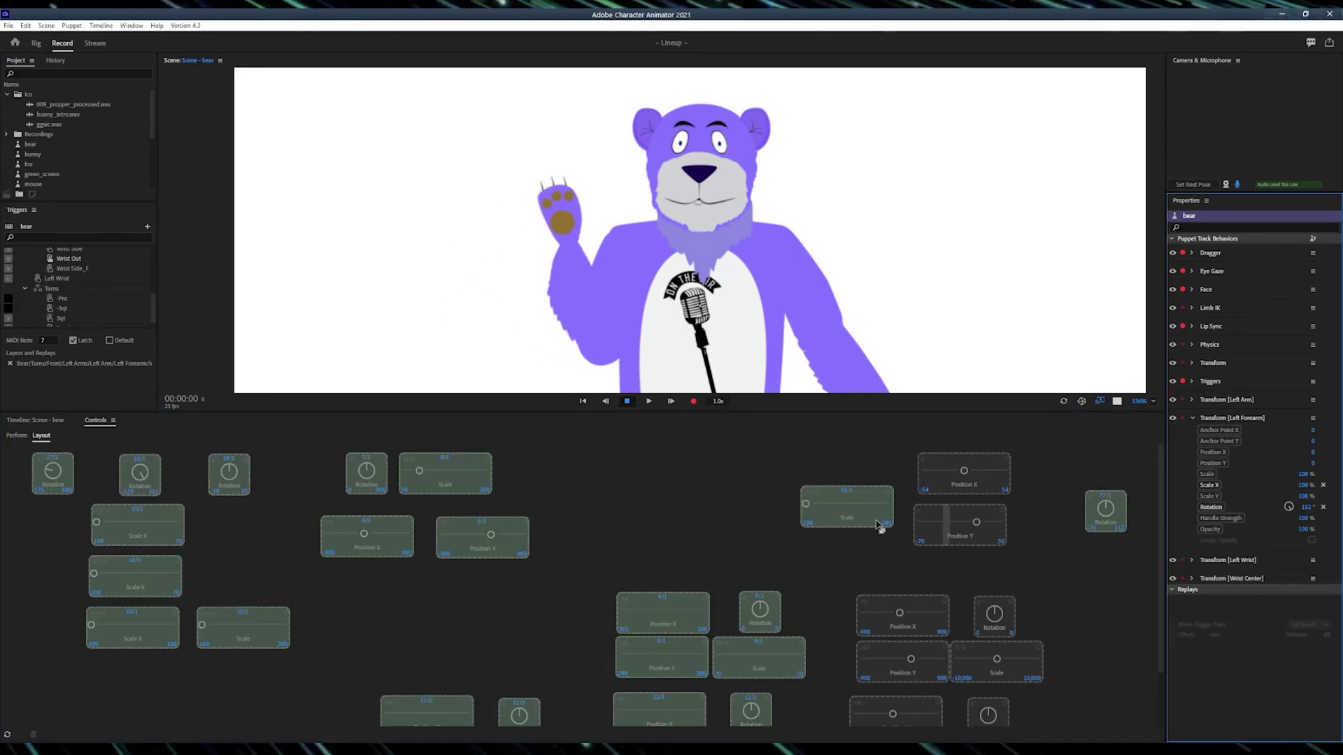
{"action": "left_click_drag", "start_coordinate": [880, 526], "coordinate": [236, 528]}
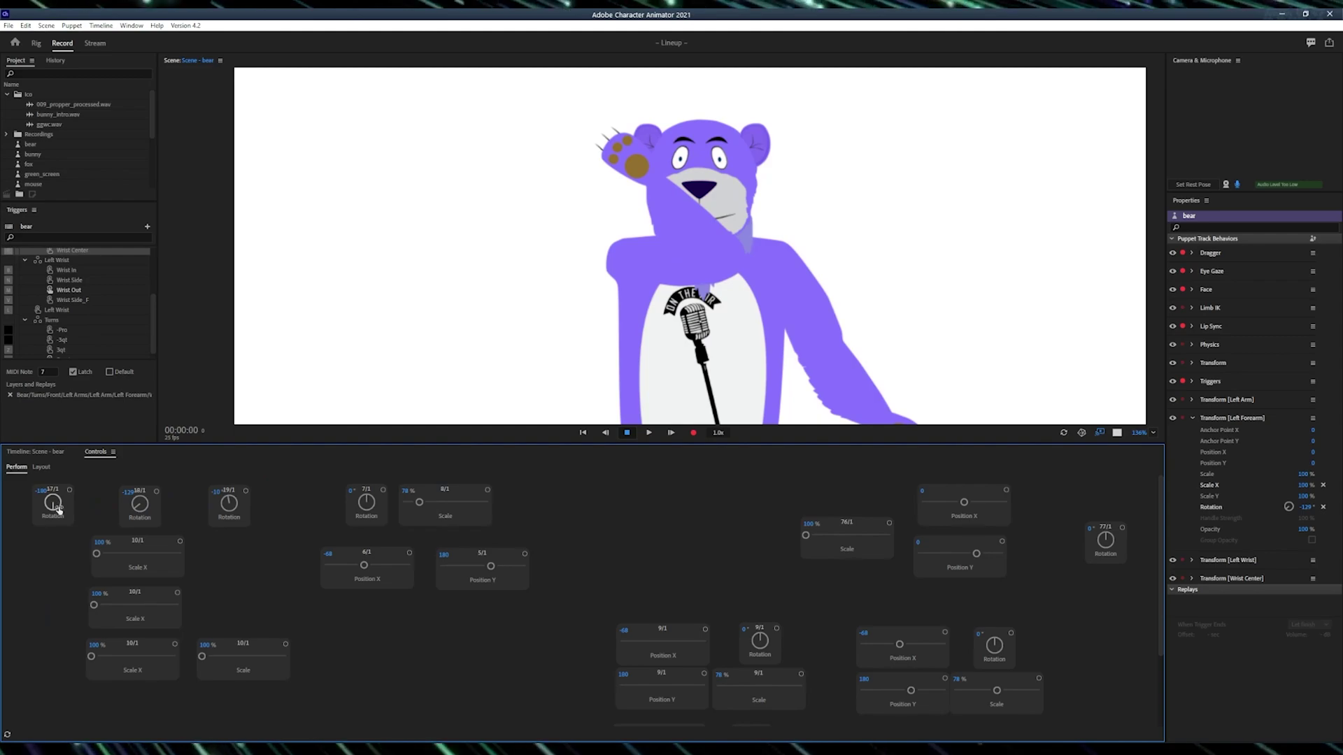
- Adjust the rotation dials for the bear's left upper arm and left forearm
{"action": "left_click_drag", "start_coordinate": [58, 507], "coordinate": [119, 353]}
{"action": "scroll", "coordinate": [119, 353], "scroll_direction": "up", "scroll_amount": 1}
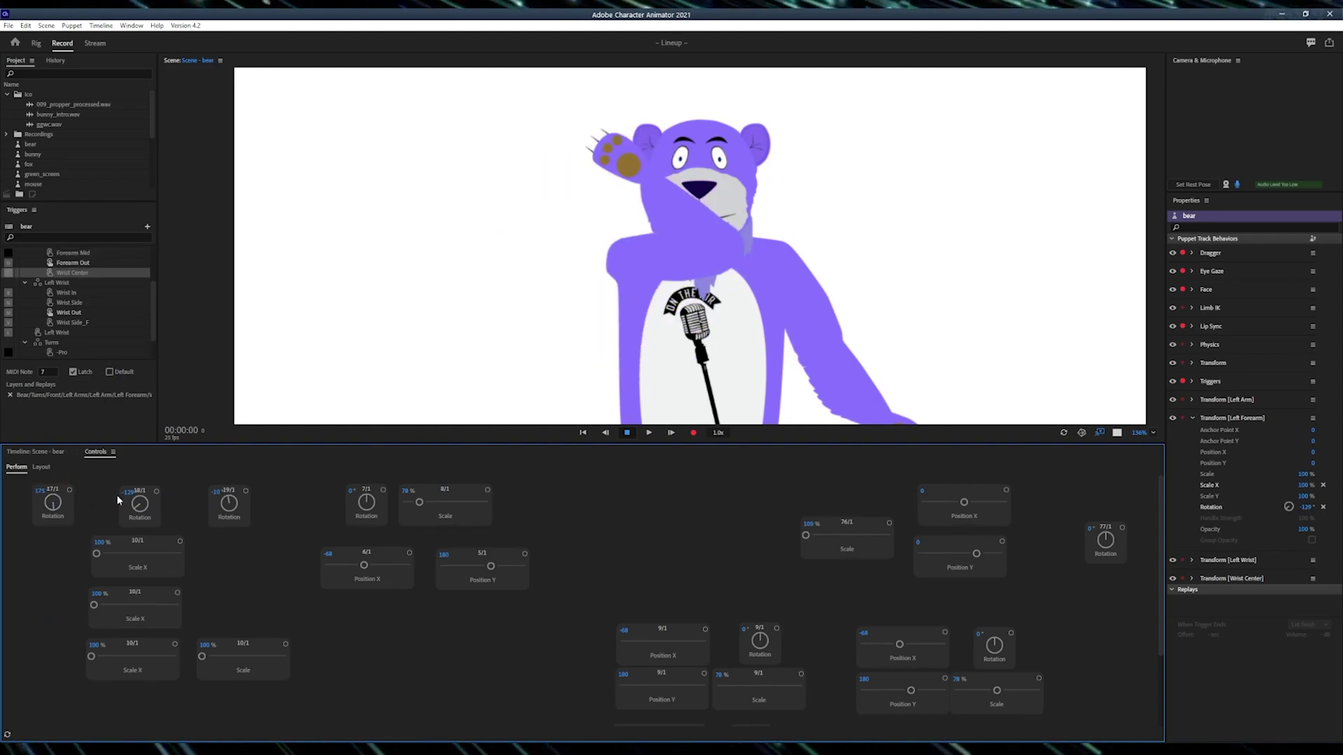
{"action": "mouse_move", "coordinate": [139, 508]}
{"action": "left_mouse_down"}
{"action": "mouse_move", "coordinate": [178, 384]}
{"action": "mouse_move", "coordinate": [207, 347]}
{"action": "mouse_move", "coordinate": [137, 496]}
{"action": "left_mouse_up"}
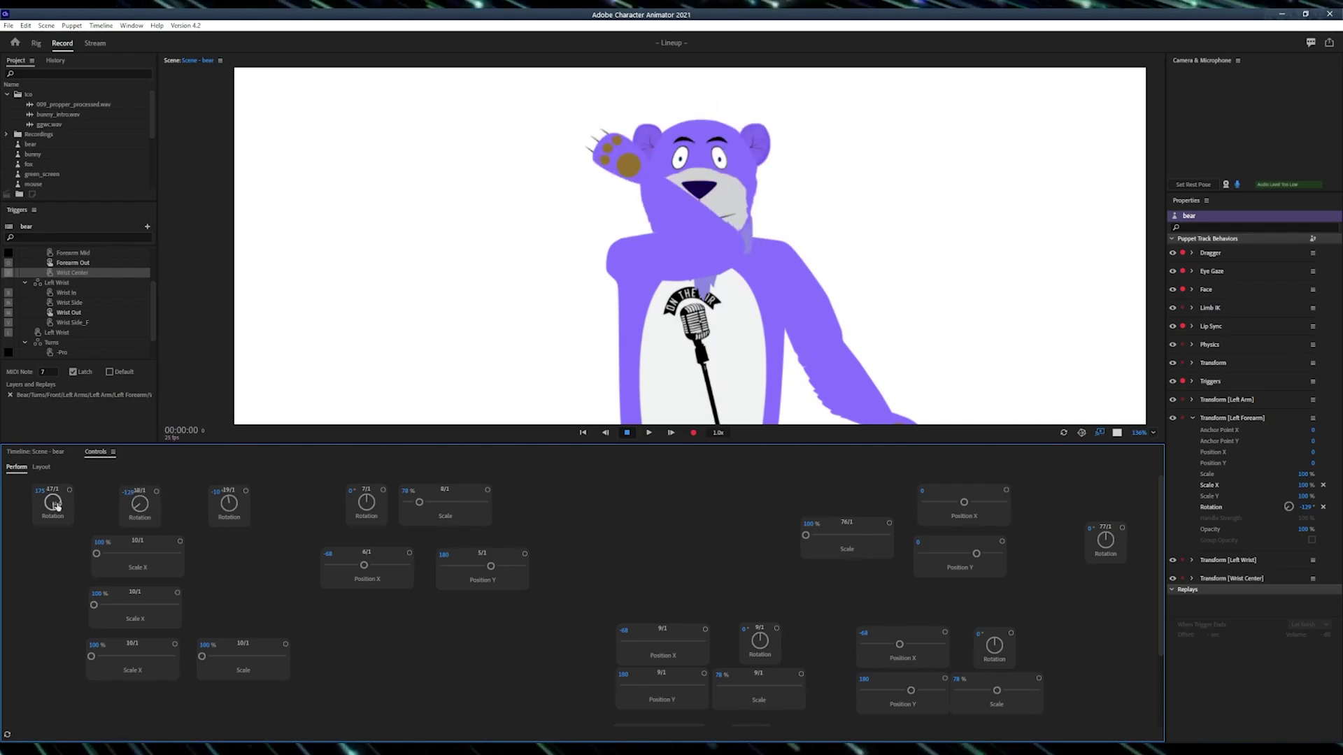
{"action": "mouse_move", "coordinate": [58, 505]}
{"action": "left_mouse_down"}
{"action": "mouse_move", "coordinate": [30, 564]}
{"action": "mouse_move", "coordinate": [50, 491]}
{"action": "left_mouse_up"}
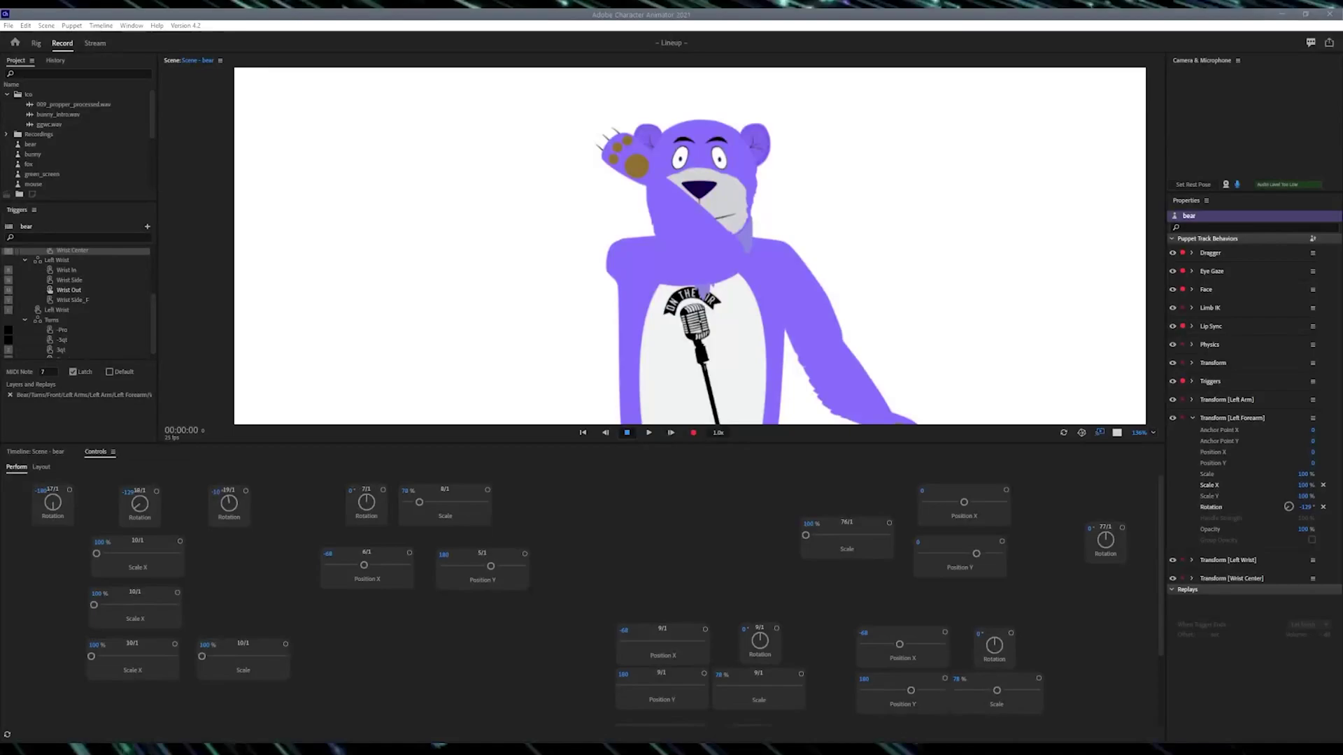
- Open the bear puppet's rig and compare the Wrist Side_F, Wrist Side and Wrist Out layers, ending with Wrist Out shown
{"action": "double_click", "coordinate": [32, 145]}
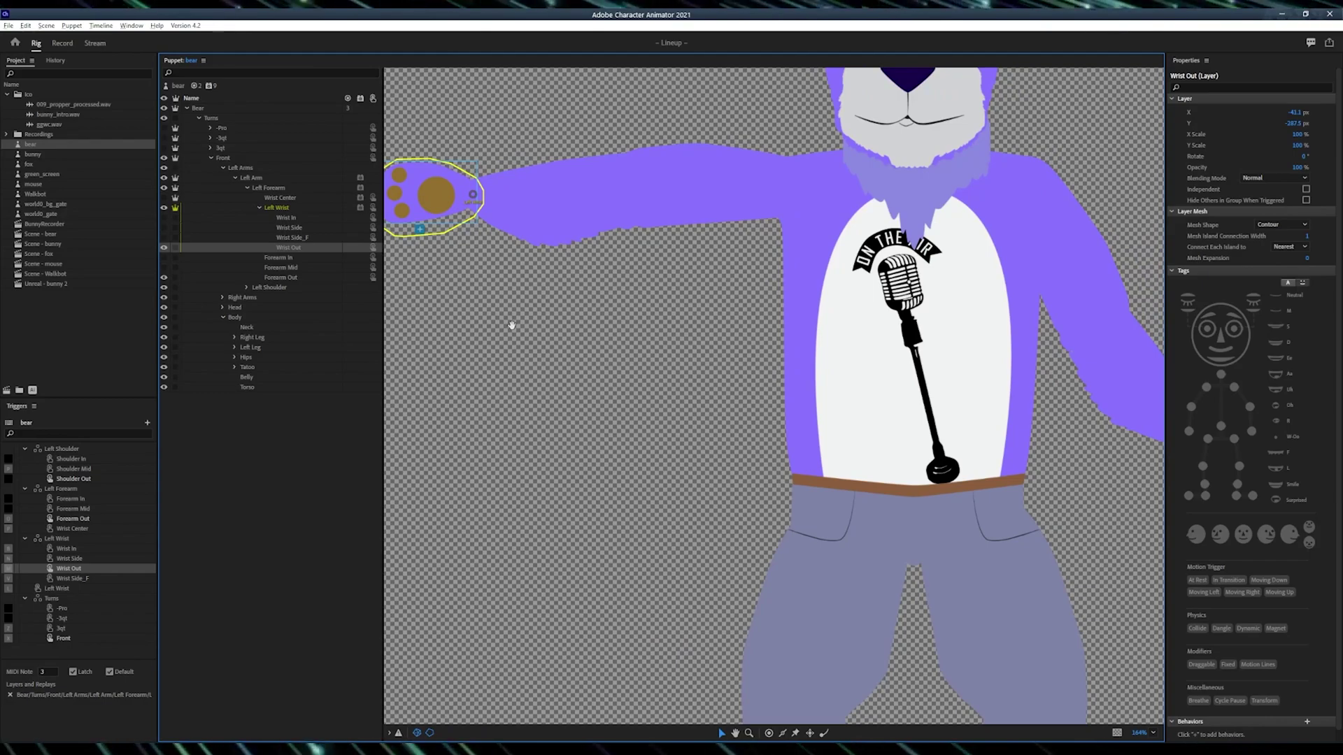
{"action": "left_click_drag", "start_coordinate": [511, 326], "coordinate": [673, 410]}
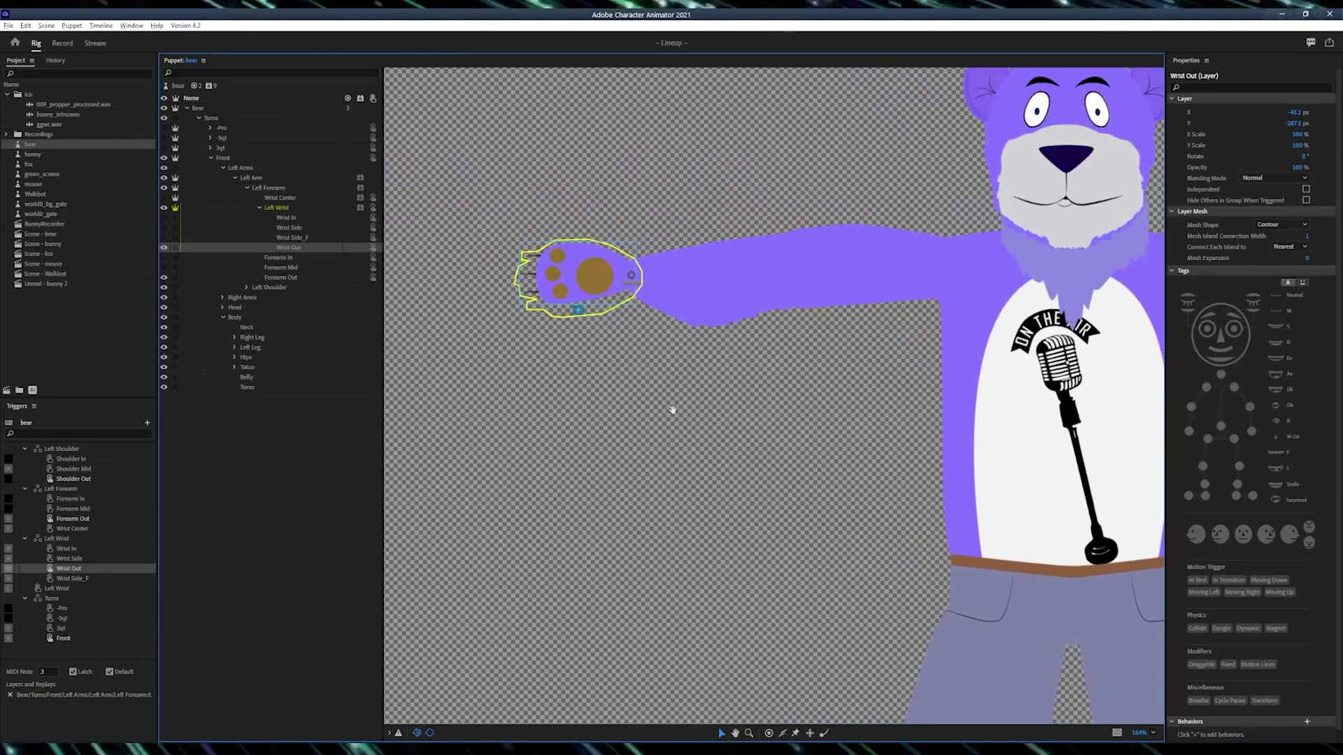
{"action": "left_click", "coordinate": [166, 238]}
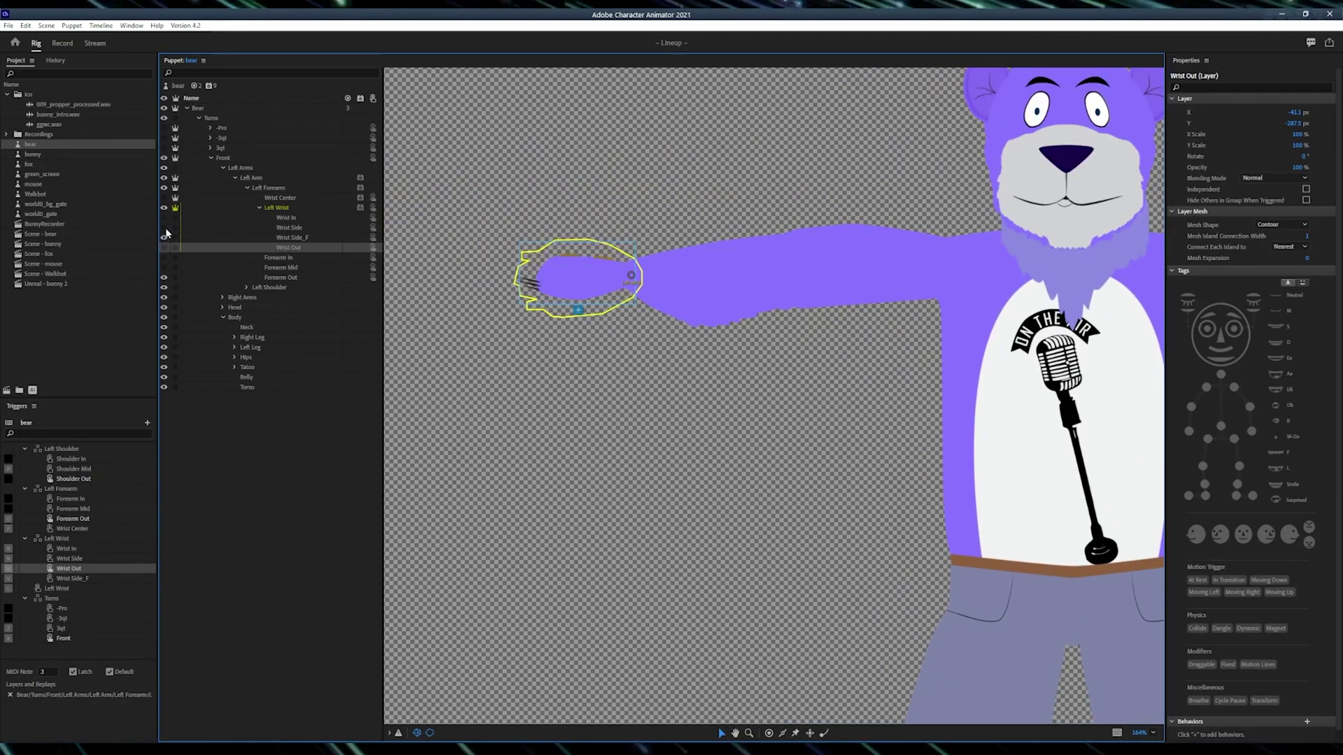
{"action": "left_click", "coordinate": [165, 227]}
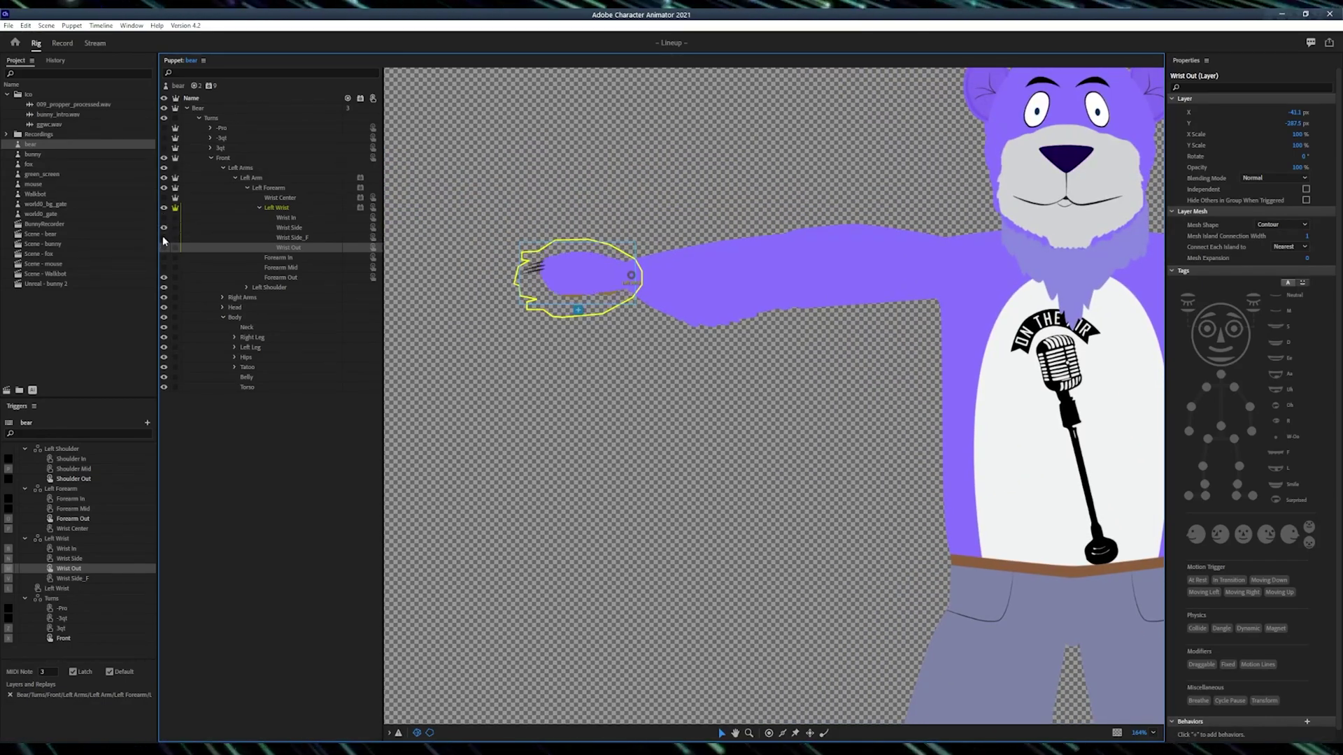
{"action": "left_click", "coordinate": [165, 248]}
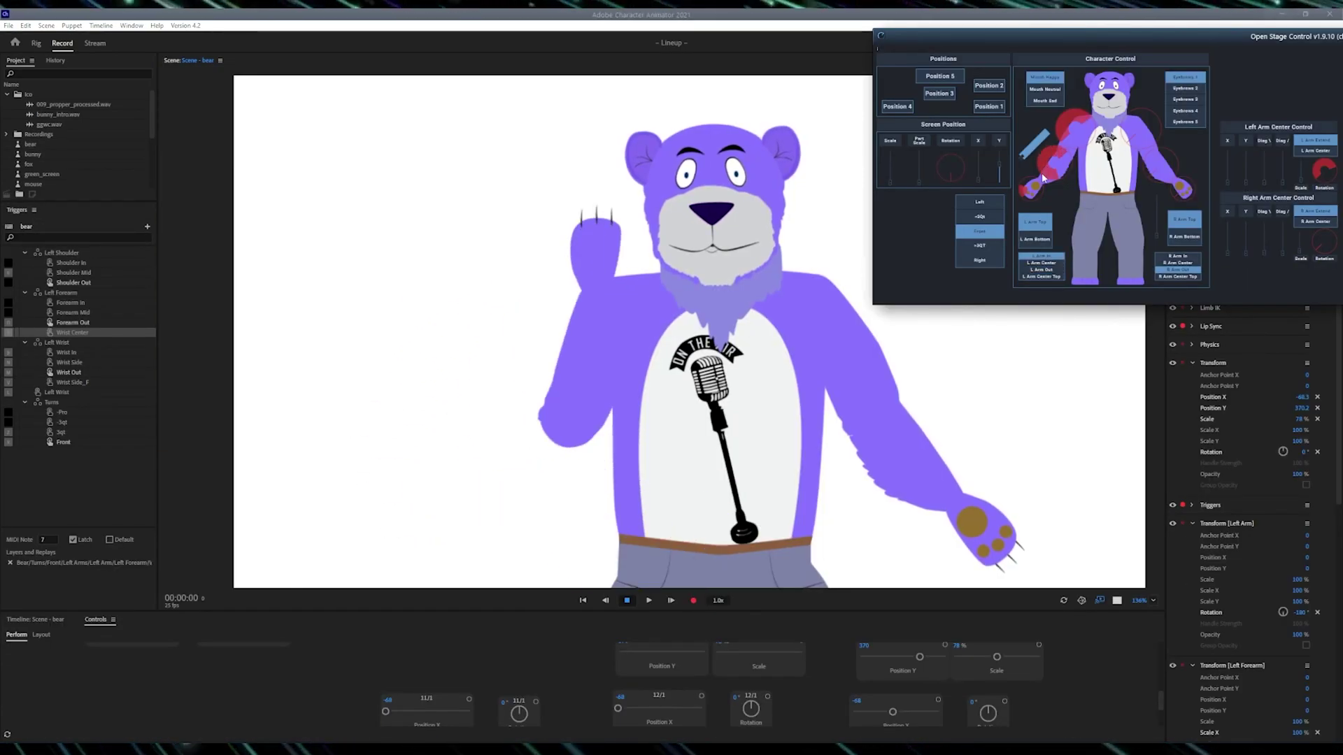
- Turn the left elbow and shoulder knobs in Open Stage Control to swing the bear's arm outward
{"action": "left_click_drag", "start_coordinate": [1042, 174], "coordinate": [1042, 173]}
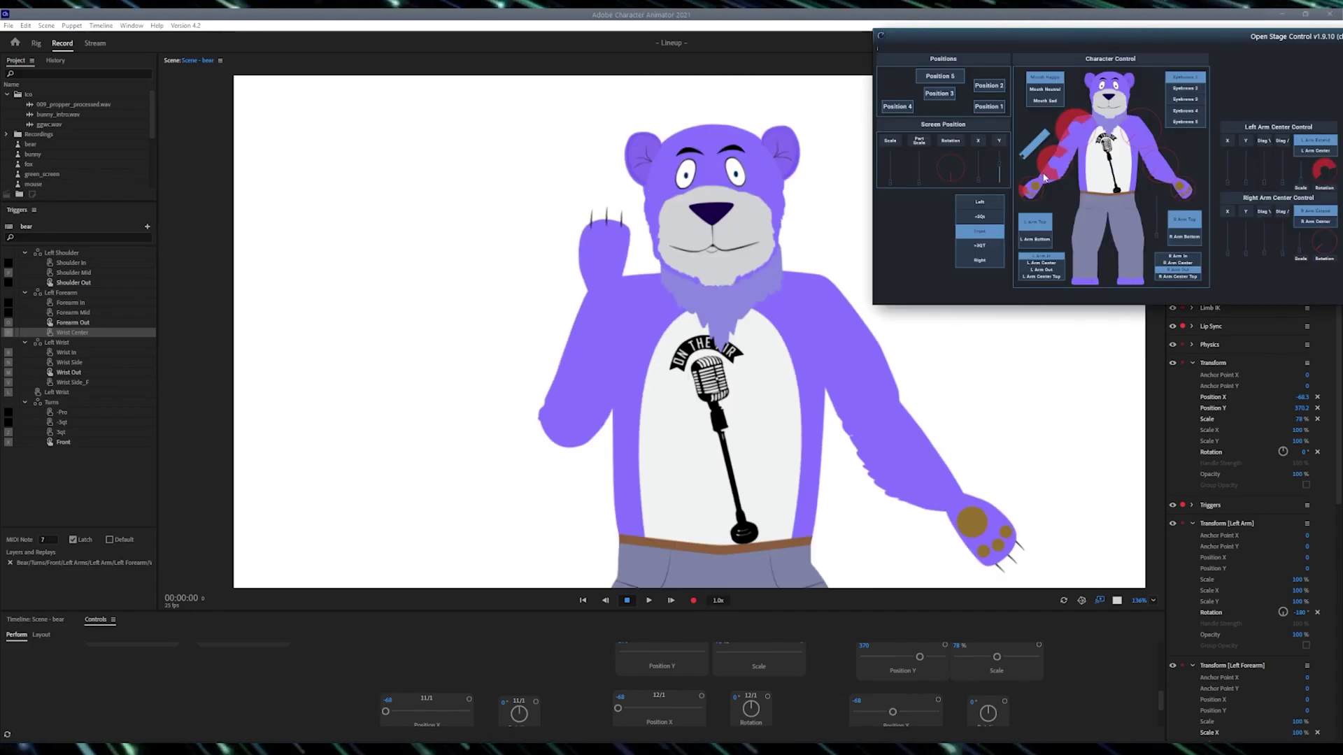
{"action": "left_click_drag", "start_coordinate": [1044, 178], "coordinate": [1037, 191]}
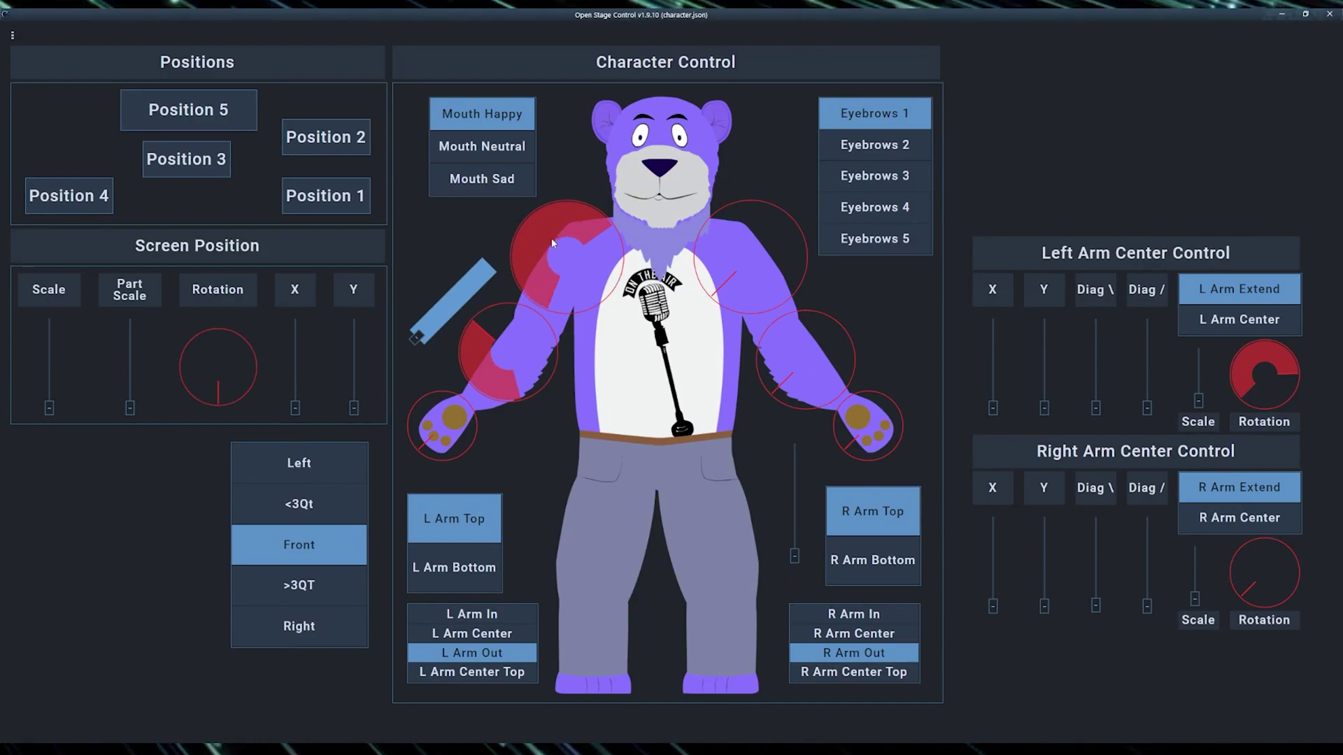
{"action": "left_click_drag", "start_coordinate": [553, 242], "coordinate": [540, 231]}
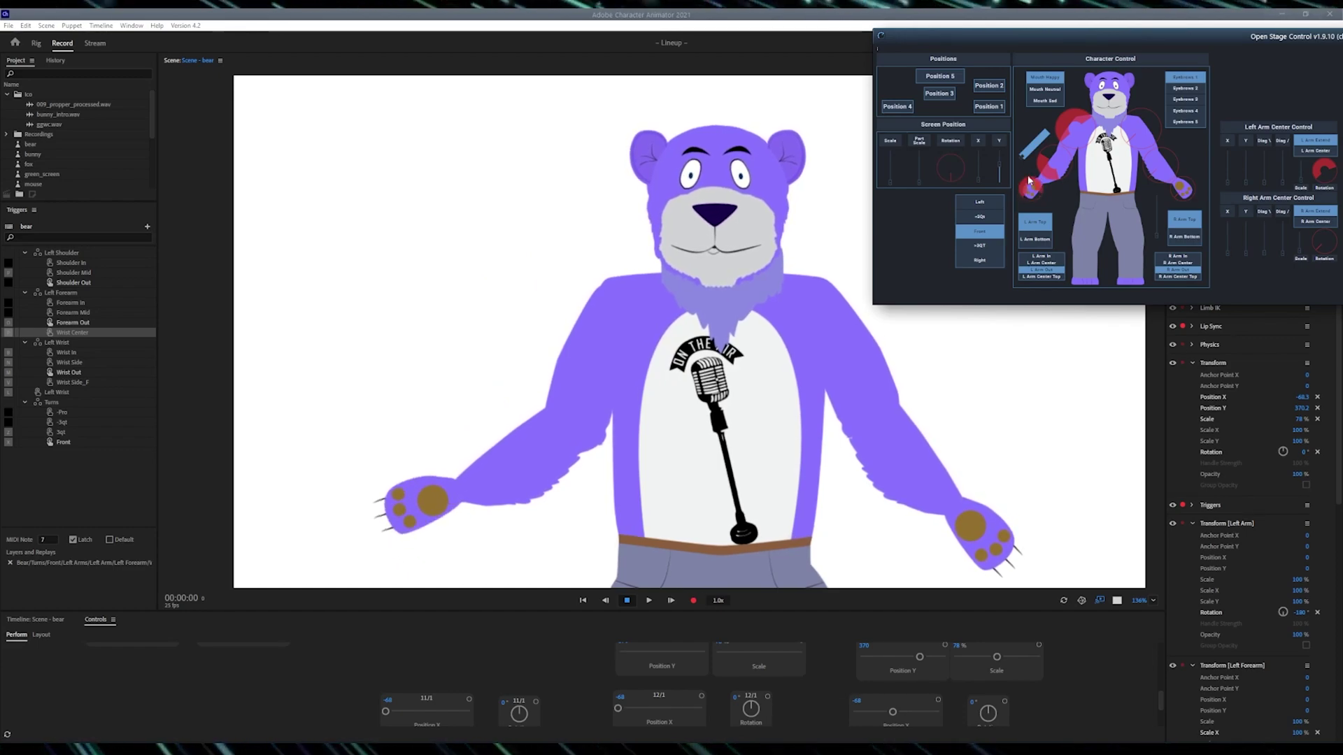
{"action": "left_click_drag", "start_coordinate": [1047, 161], "coordinate": [1041, 179]}
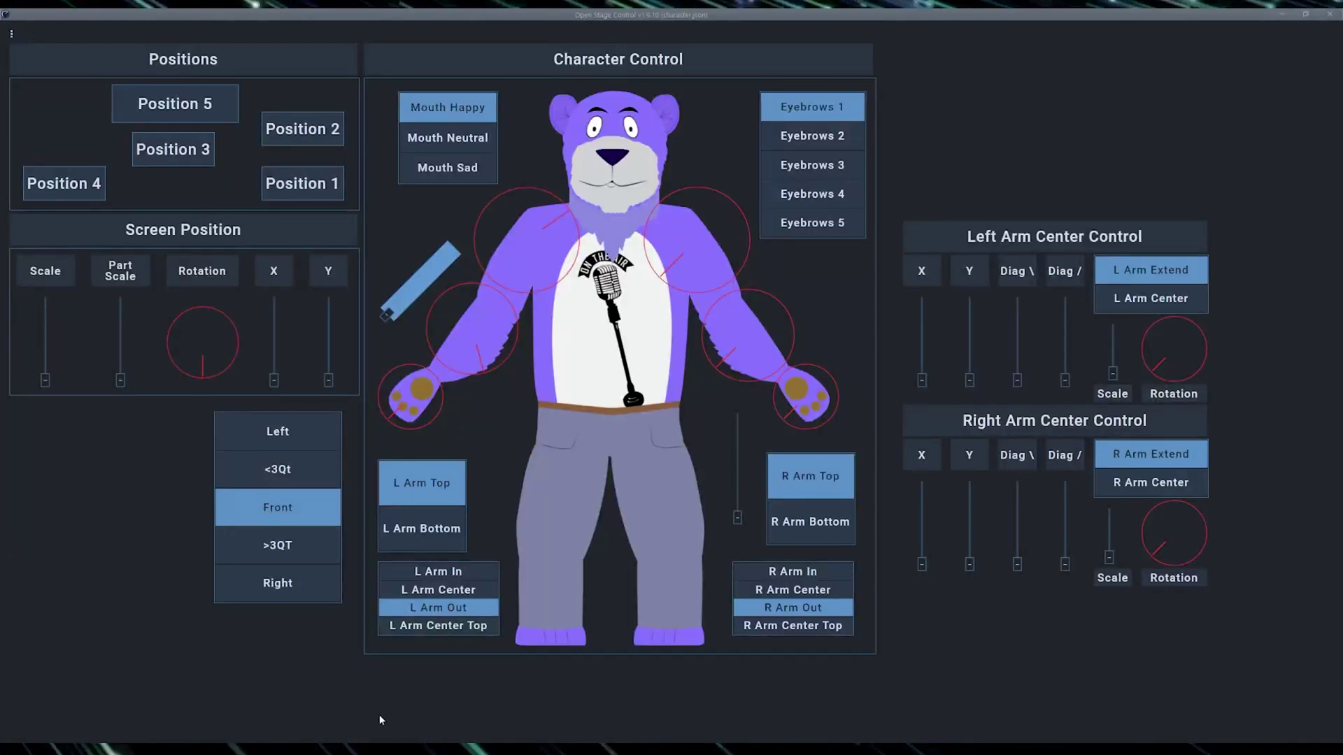
- Enable the layout editor and display the script of the elbow_left knob
{"action": "key", "text": "ctrl+e"}
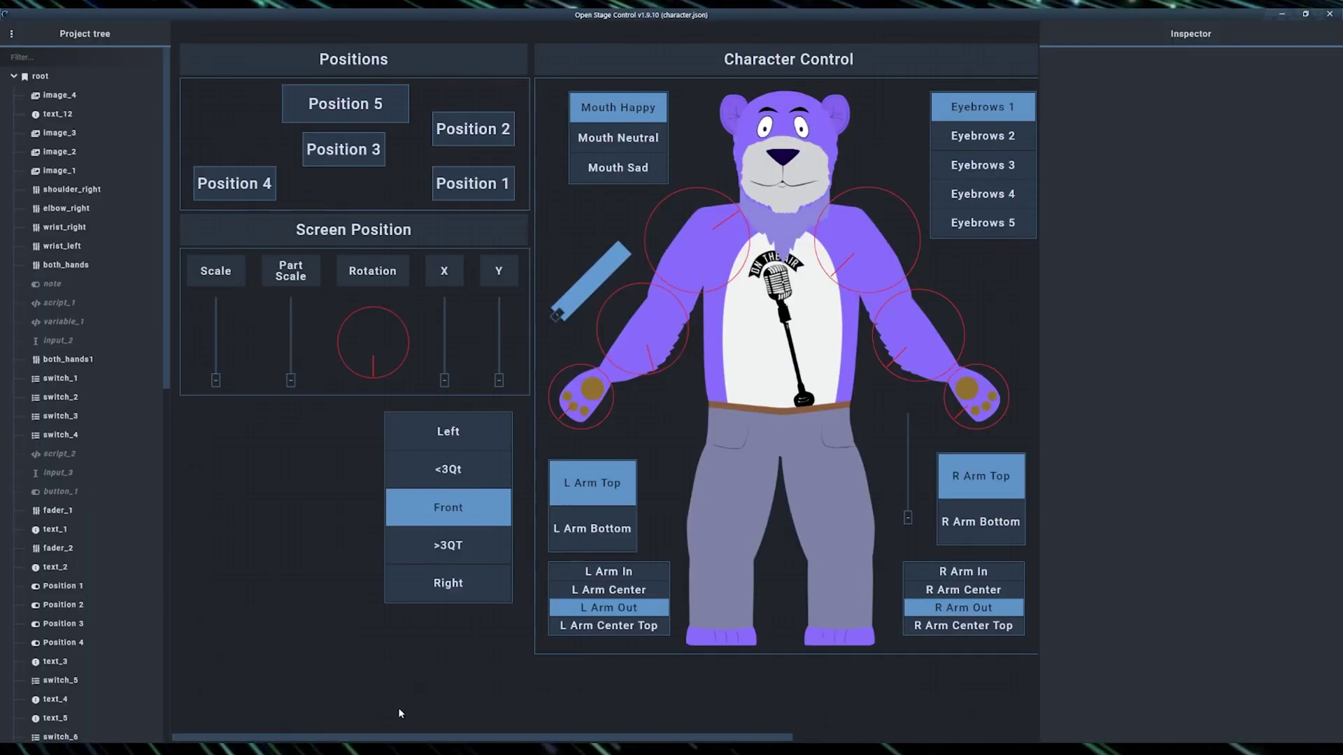
{"action": "left_click", "coordinate": [622, 339]}
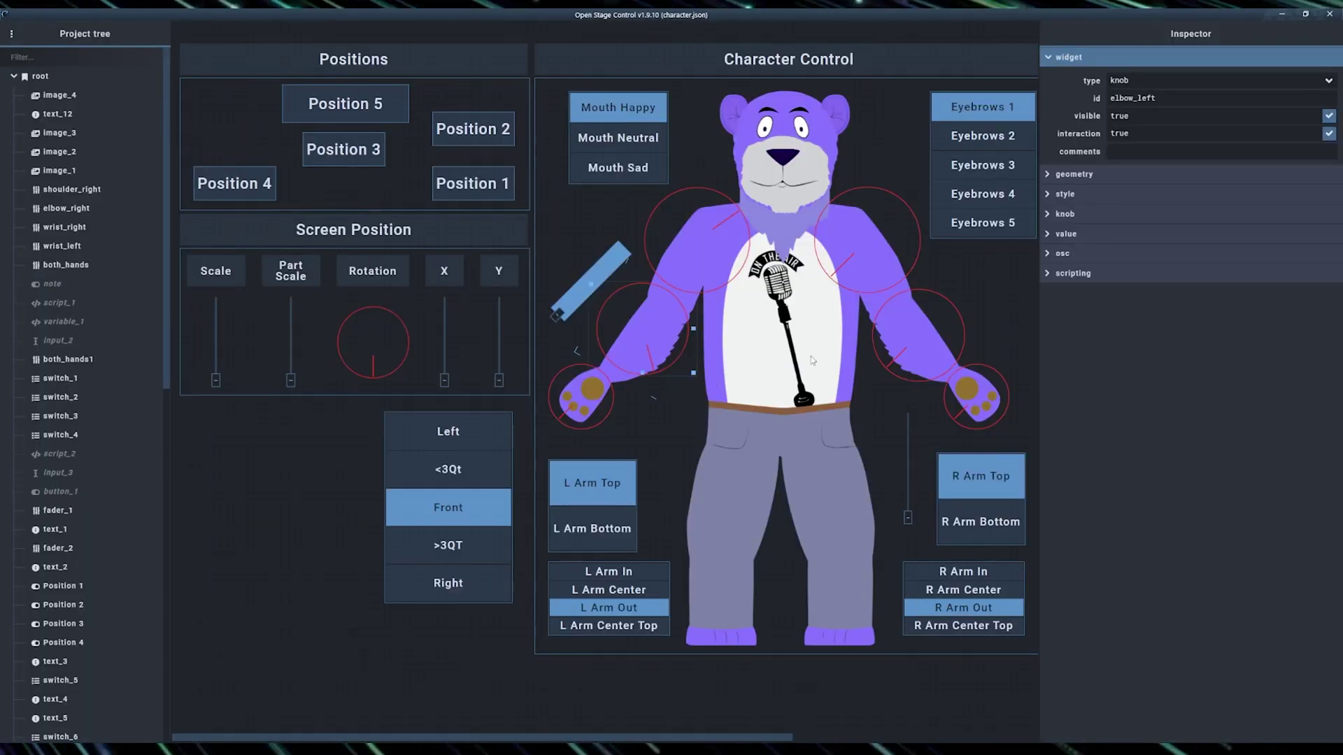
{"action": "left_click", "coordinate": [1072, 272]}
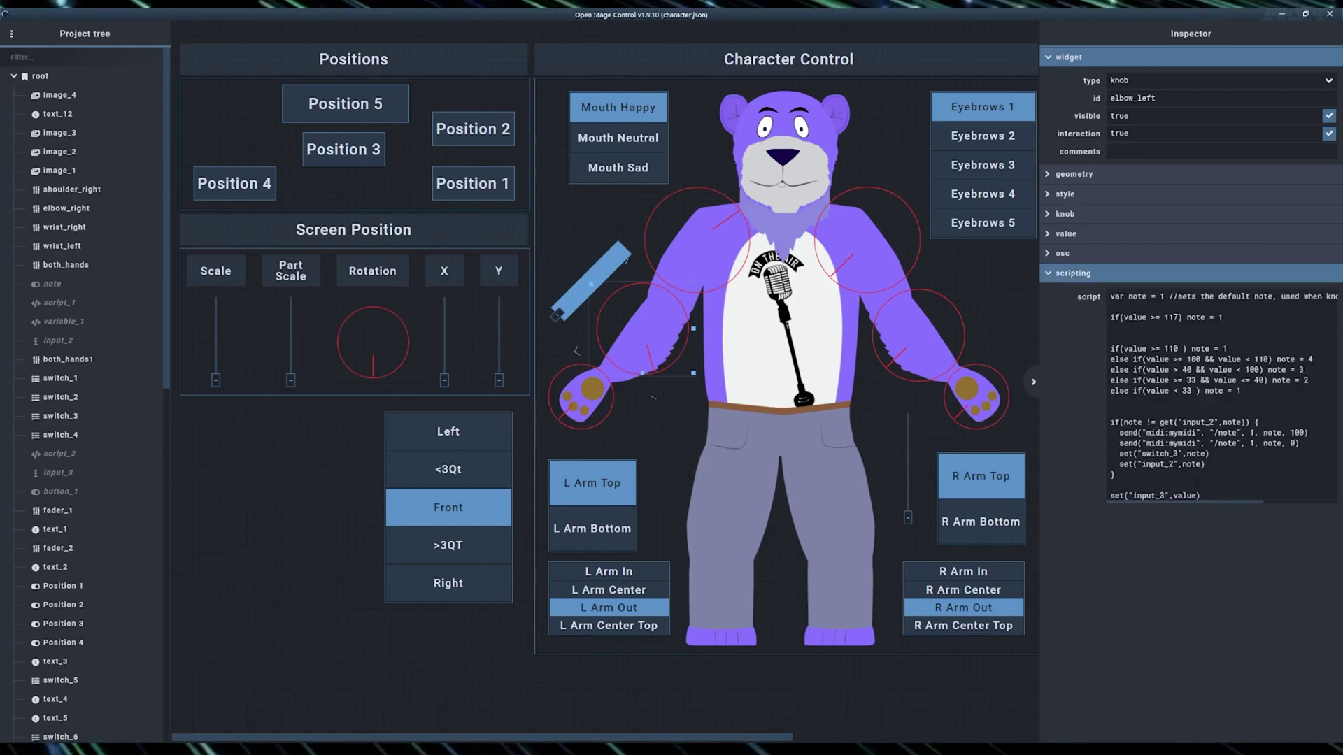
- Examine the elbow_left script's default note, the value ranges that choose each note, and the block sending the MIDI note
{"action": "mouse_move", "coordinate": [1187, 502]}
{"action": "left_mouse_down"}
{"action": "mouse_move", "coordinate": [1263, 501]}
{"action": "mouse_move", "coordinate": [1182, 502]}
{"action": "left_mouse_up"}
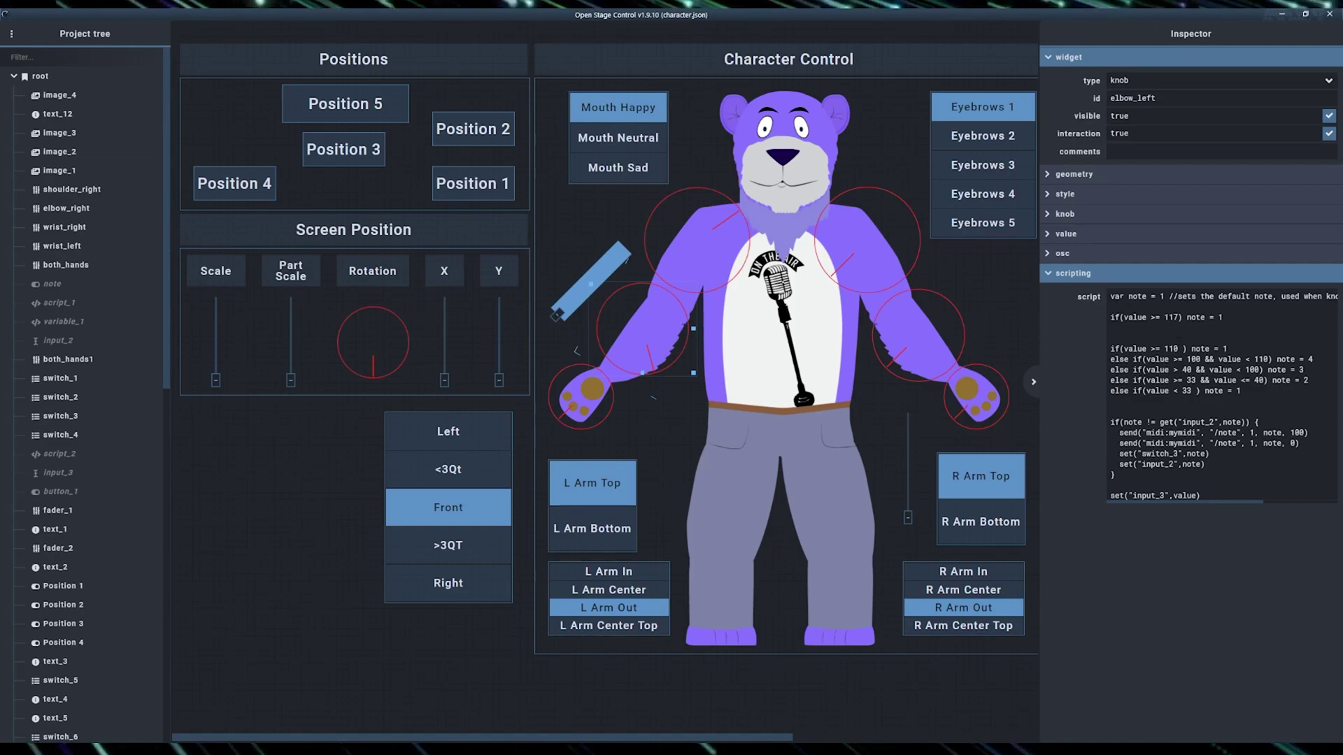
{"action": "left_click_drag", "start_coordinate": [1111, 296], "coordinate": [1201, 304]}
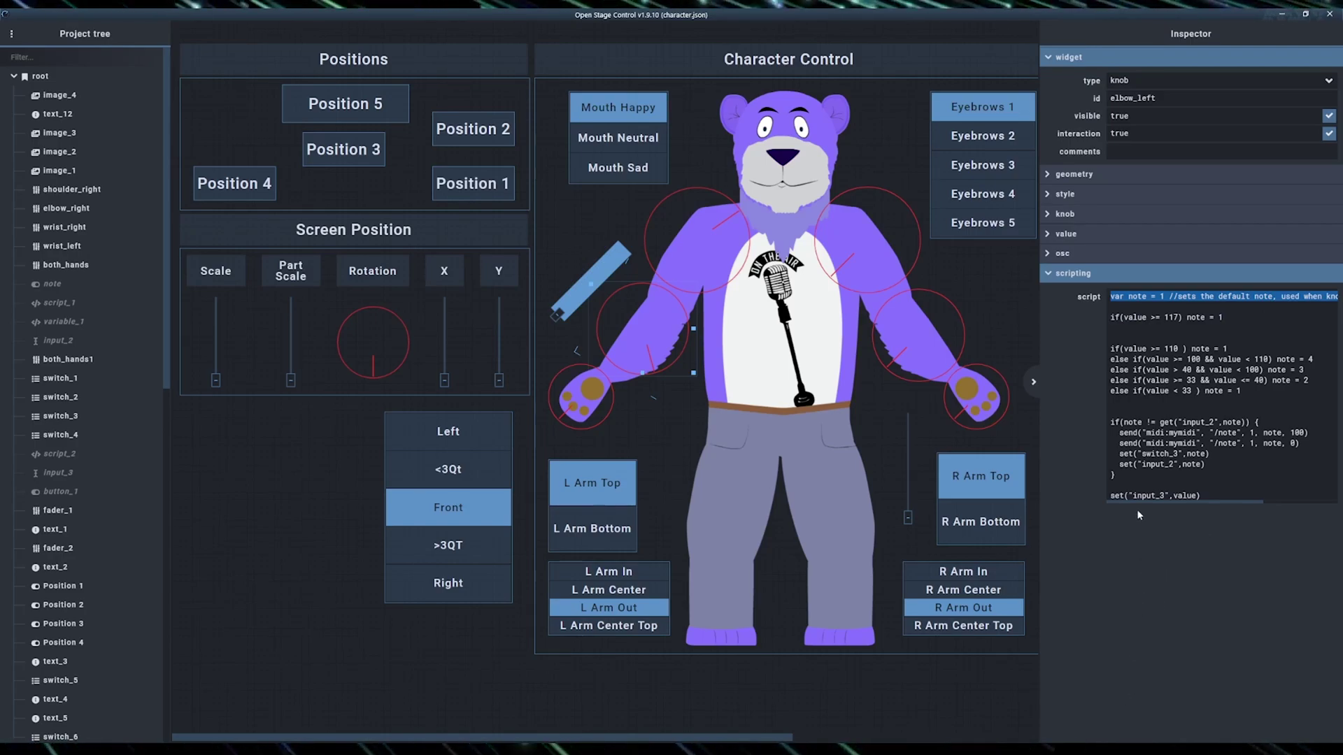
{"action": "left_click_drag", "start_coordinate": [1133, 390], "coordinate": [1129, 390]}
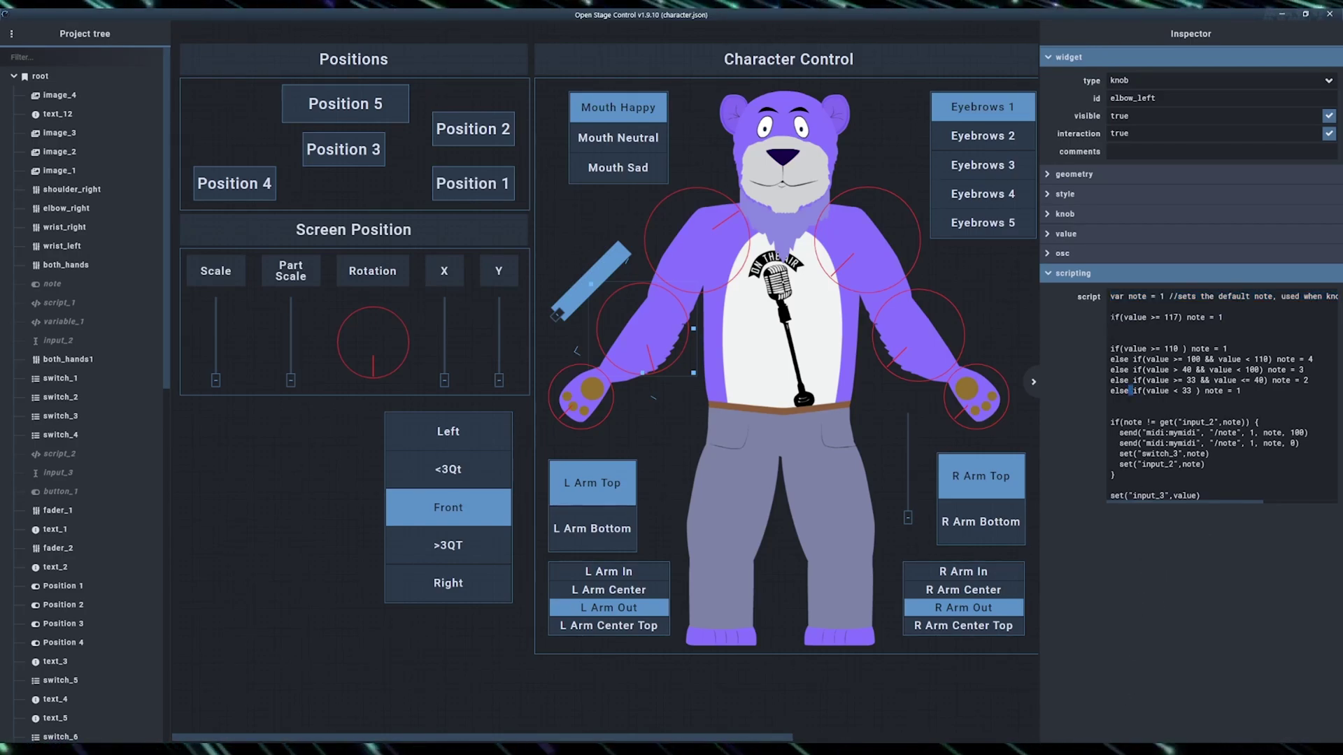
{"action": "left_click_drag", "start_coordinate": [1111, 317], "coordinate": [1283, 392]}
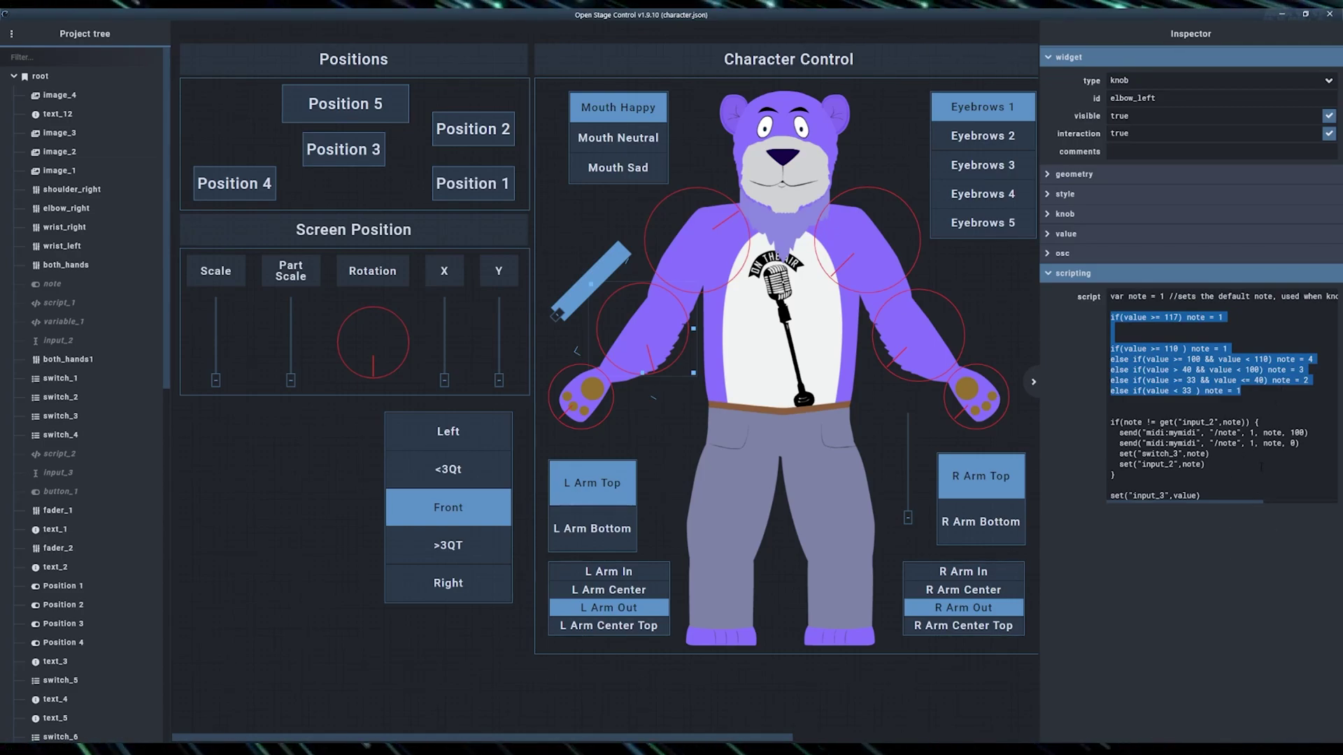
{"action": "left_click", "coordinate": [1254, 391]}
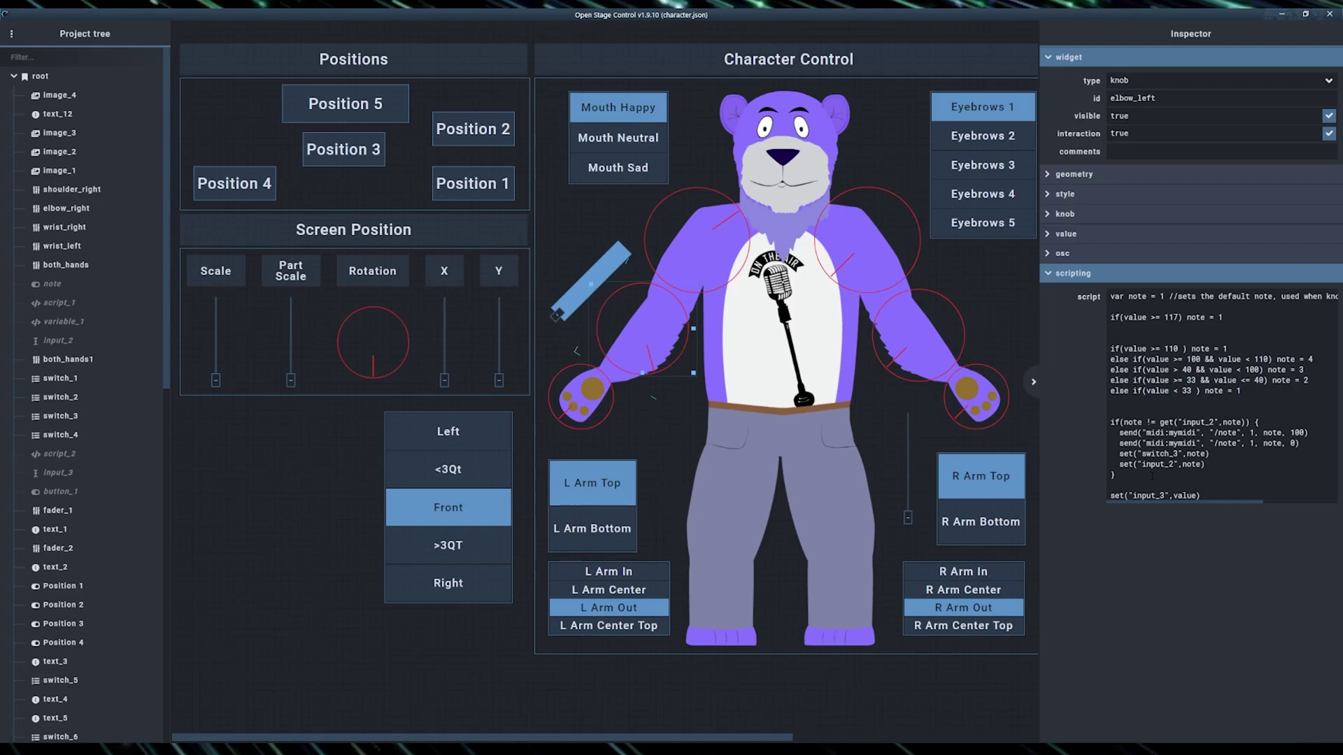
{"action": "left_click_drag", "start_coordinate": [1152, 476], "coordinate": [1090, 418]}
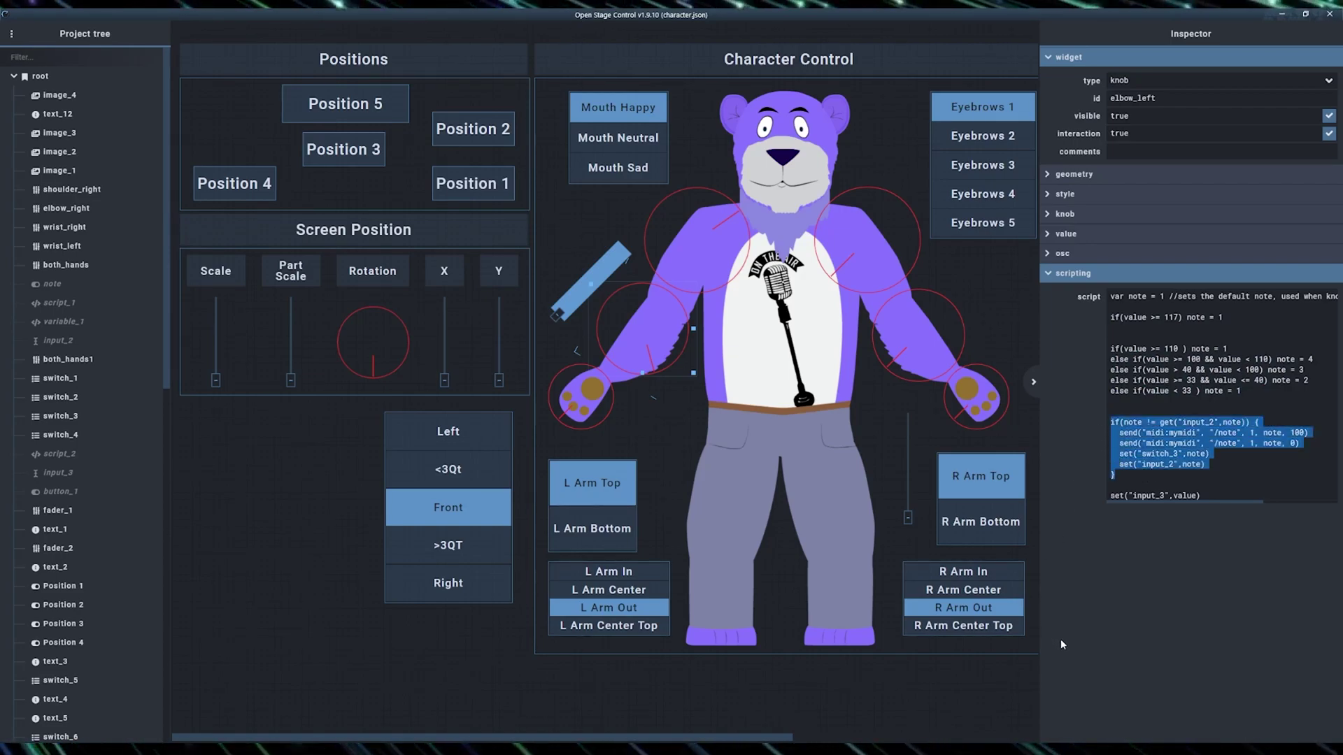
{"action": "left_click_drag", "start_coordinate": [1119, 433], "coordinate": [1301, 444]}
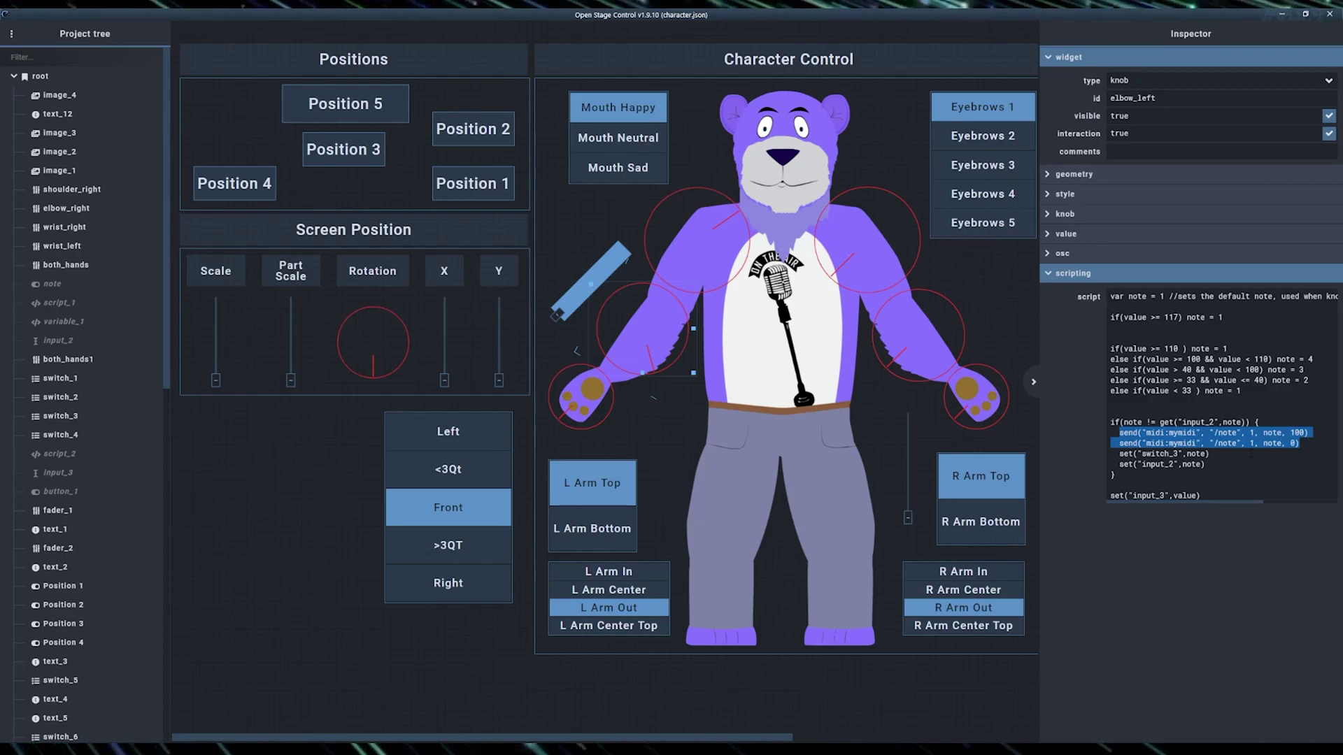
{"action": "left_click", "coordinate": [1221, 444]}
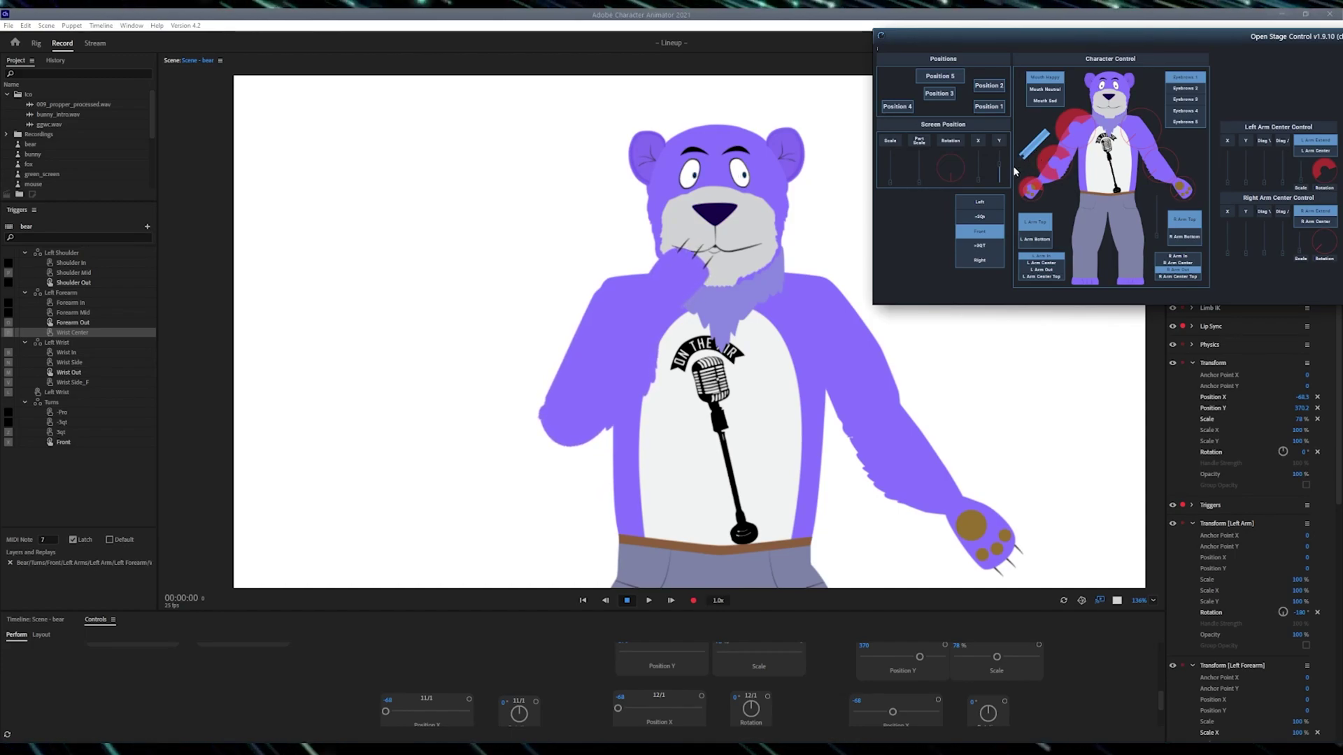
- Turn the left elbow knob in the live controller and switch the left arm to L Arm Center
{"action": "mouse_move", "coordinate": [1068, 172]}
{"action": "left_mouse_down"}
{"action": "mouse_move", "coordinate": [1054, 176]}
{"action": "mouse_move", "coordinate": [1048, 159]}
{"action": "left_mouse_up"}
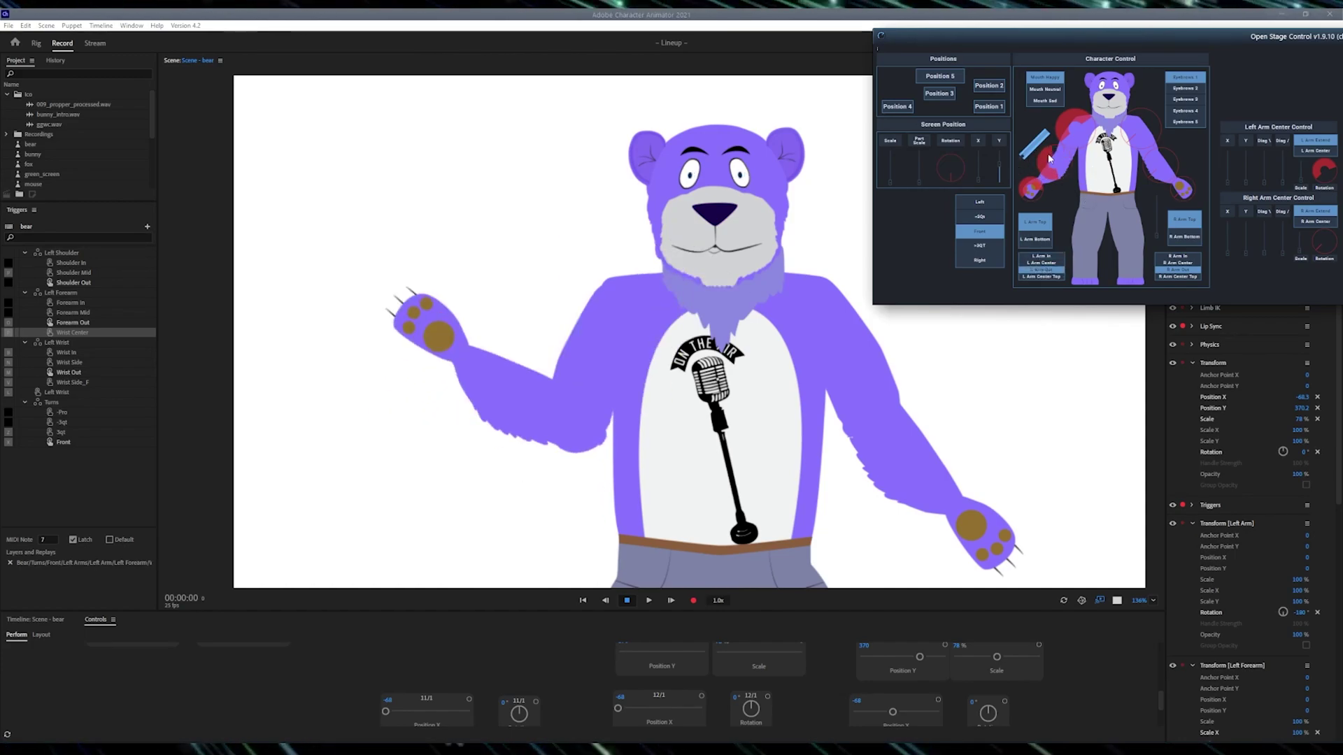
{"action": "left_click", "coordinate": [1306, 151]}
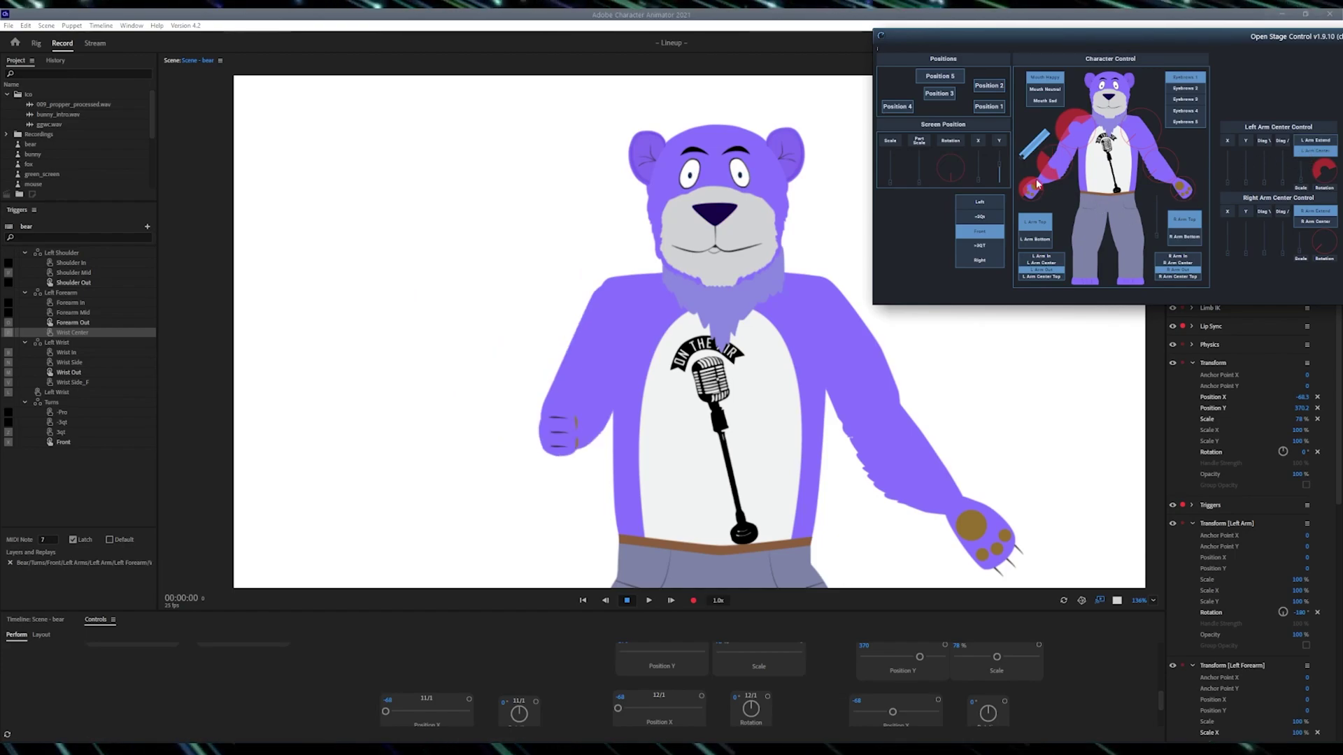
- Rotate the centred left arm's paw, switch to L Arm Extend, and raise the extended arm with the left arm knobs
{"action": "left_click_drag", "start_coordinate": [1026, 158], "coordinate": [1024, 197]}
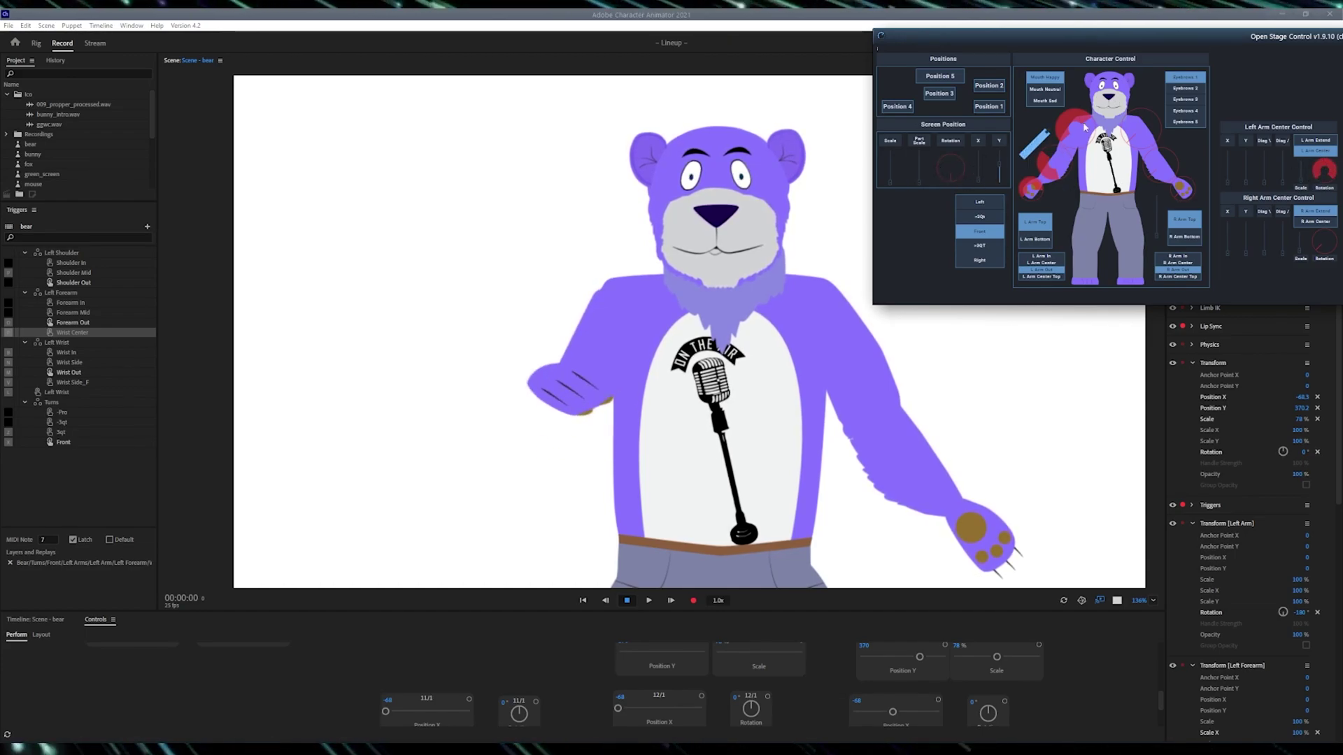
{"action": "left_click", "coordinate": [1315, 140]}
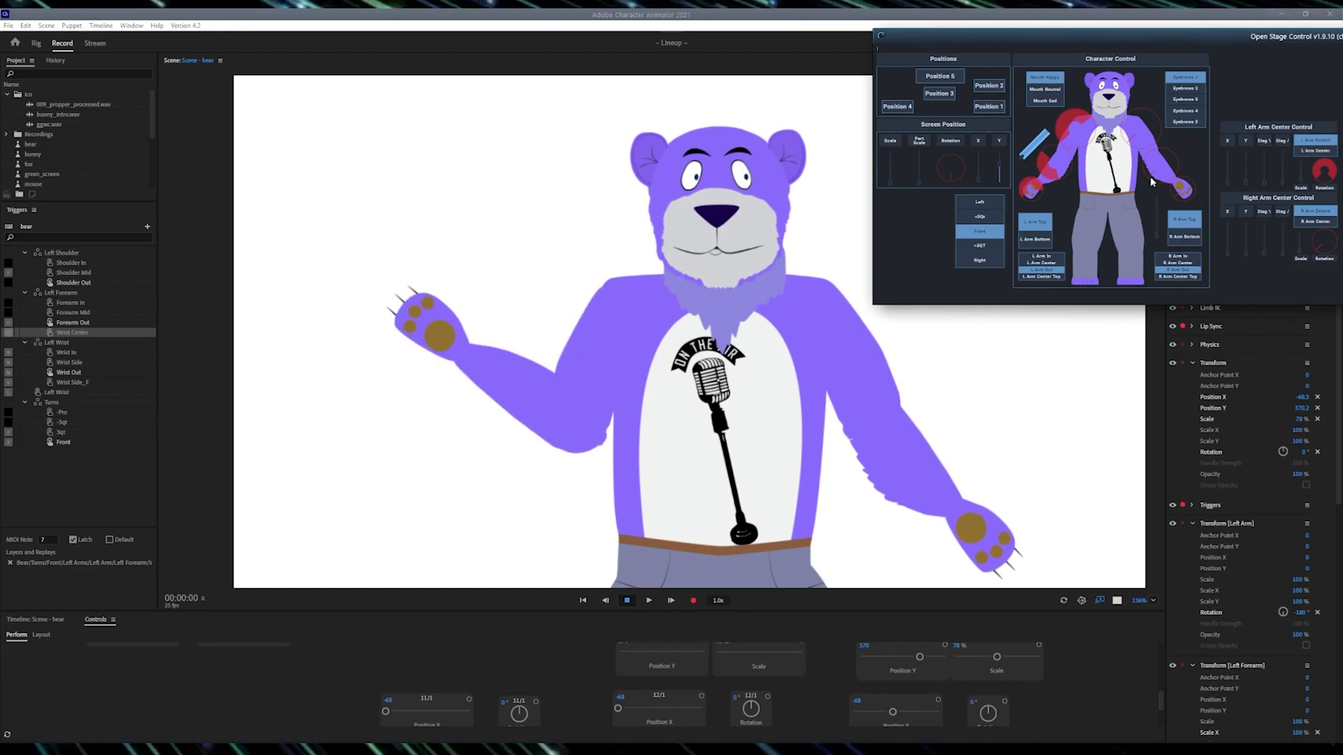
{"action": "left_click_drag", "start_coordinate": [1047, 162], "coordinate": [1079, 110]}
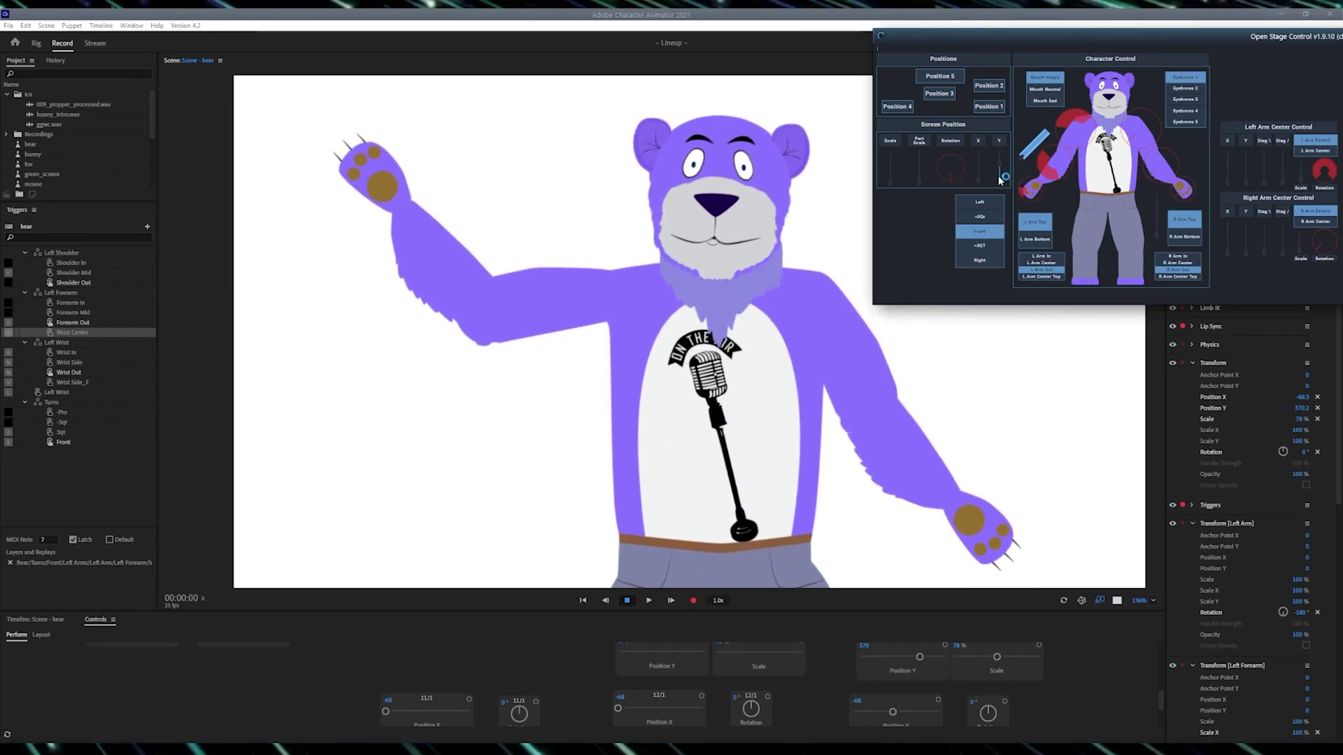
- Shift the bear with the X and Y screen position sliders, and turn its head through the left-facing views back to Front
{"action": "left_click_drag", "start_coordinate": [998, 159], "coordinate": [983, 174]}
{"action": "left_click_drag", "start_coordinate": [989, 163], "coordinate": [989, 166]}
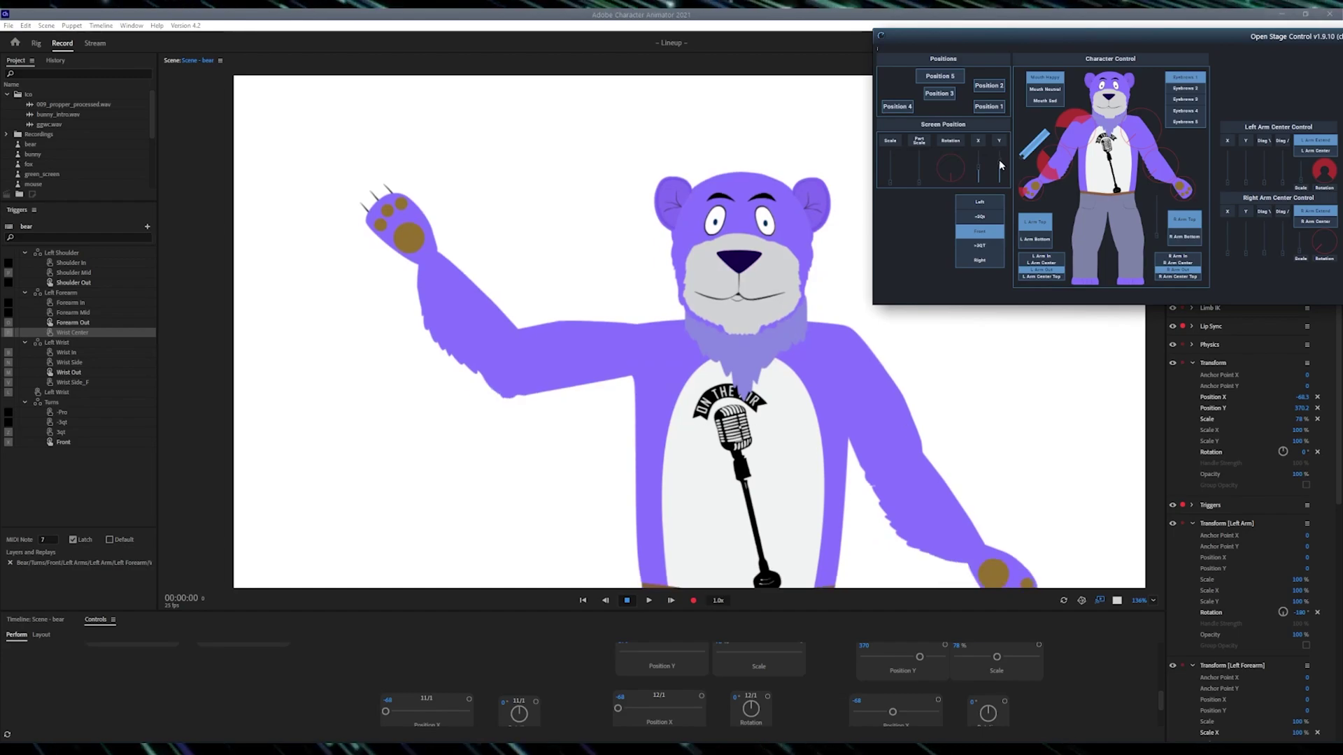
{"action": "left_click", "coordinate": [976, 219]}
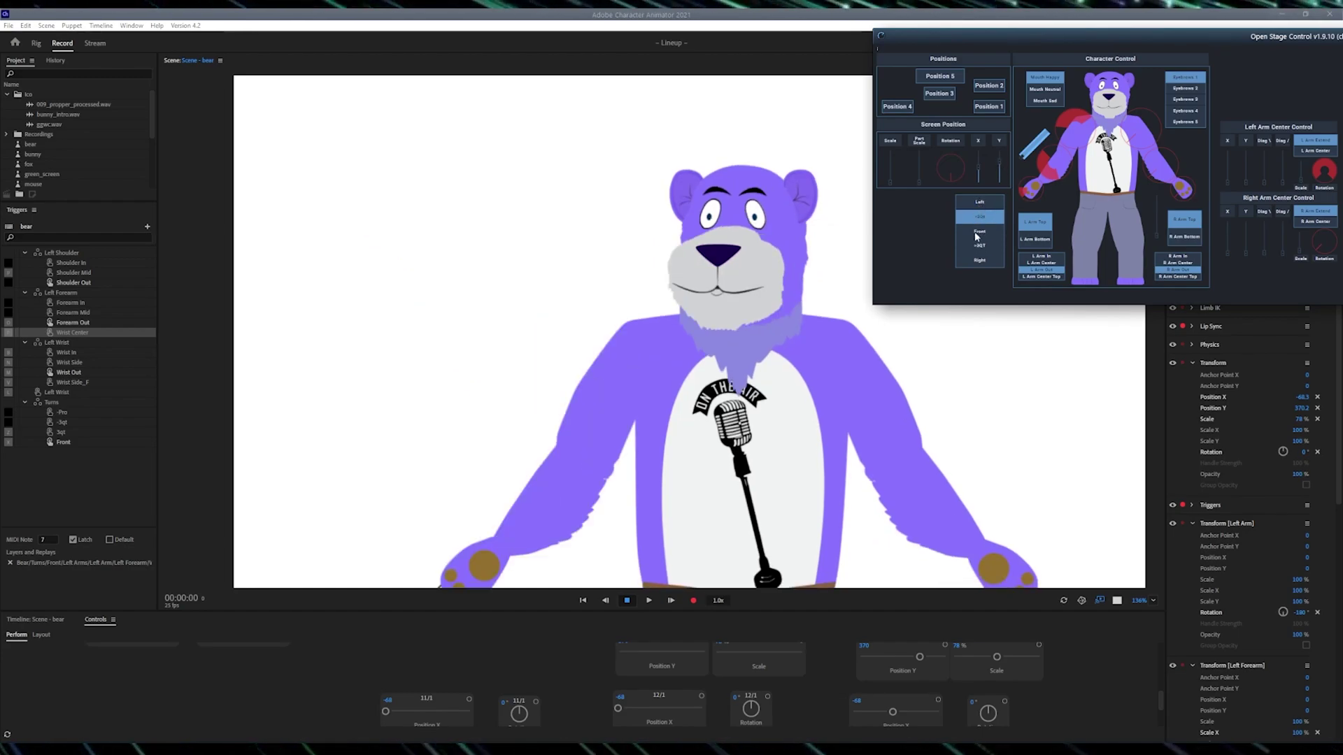
{"action": "left_click", "coordinate": [977, 235]}
{"action": "left_click", "coordinate": [976, 203]}
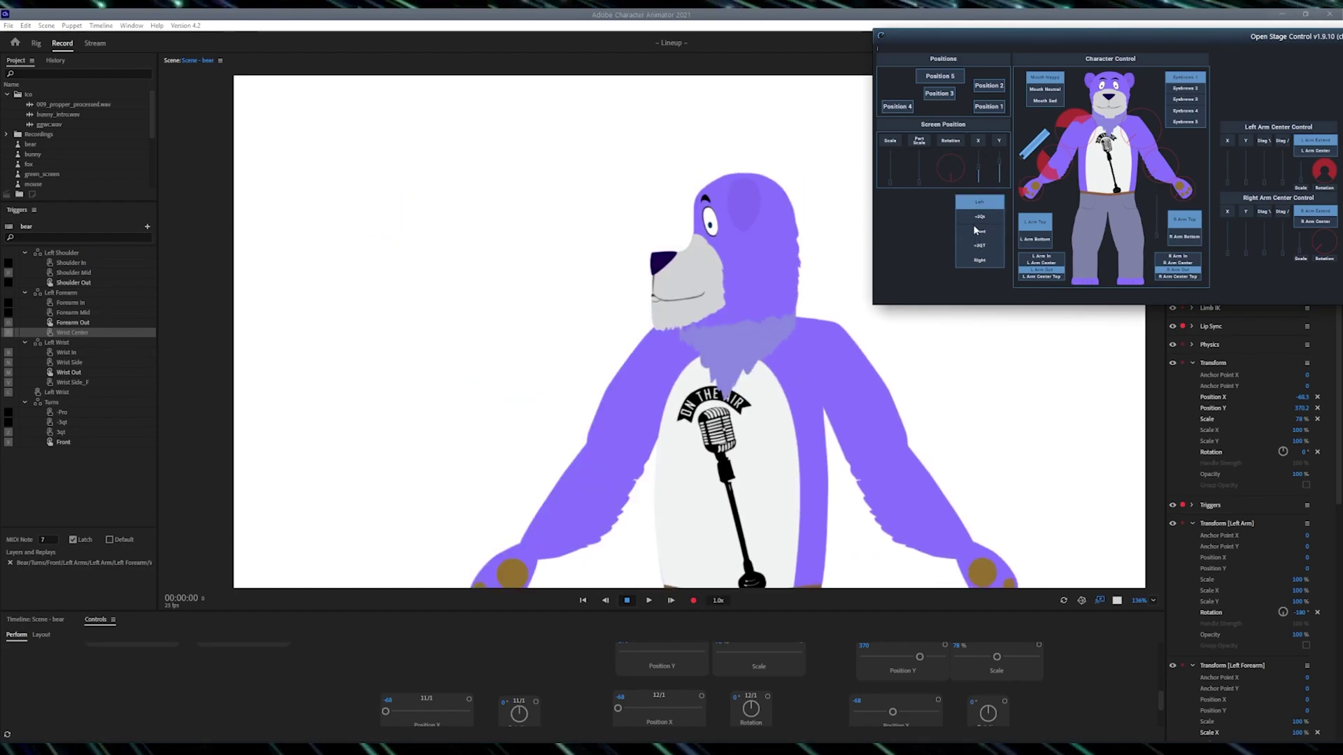
{"action": "left_click", "coordinate": [977, 220]}
{"action": "left_click", "coordinate": [980, 235]}
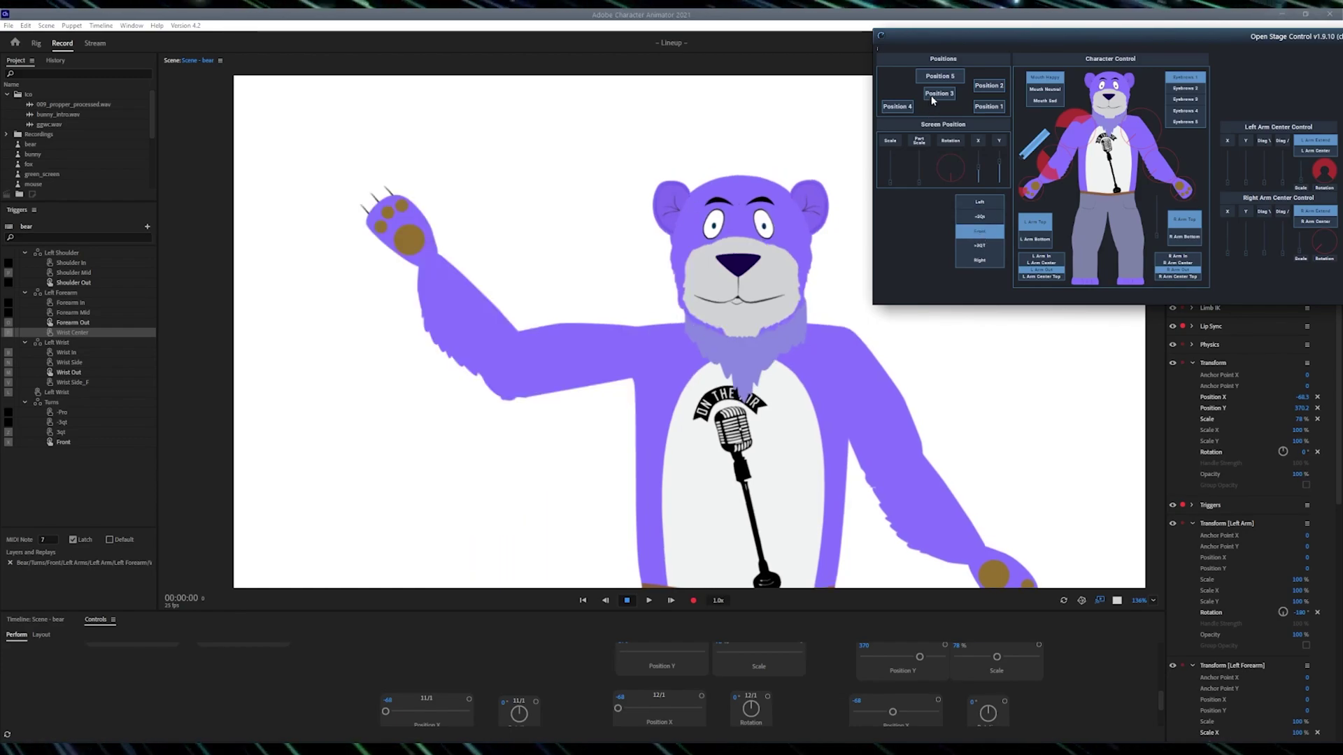
- Send the bear through the Position 3, Position 5 and Position 1 presets, return it to Position 5, and adjust the screen rotation knob
{"action": "left_click", "coordinate": [942, 94]}
{"action": "left_click", "coordinate": [942, 76]}
{"action": "left_click", "coordinate": [990, 109]}
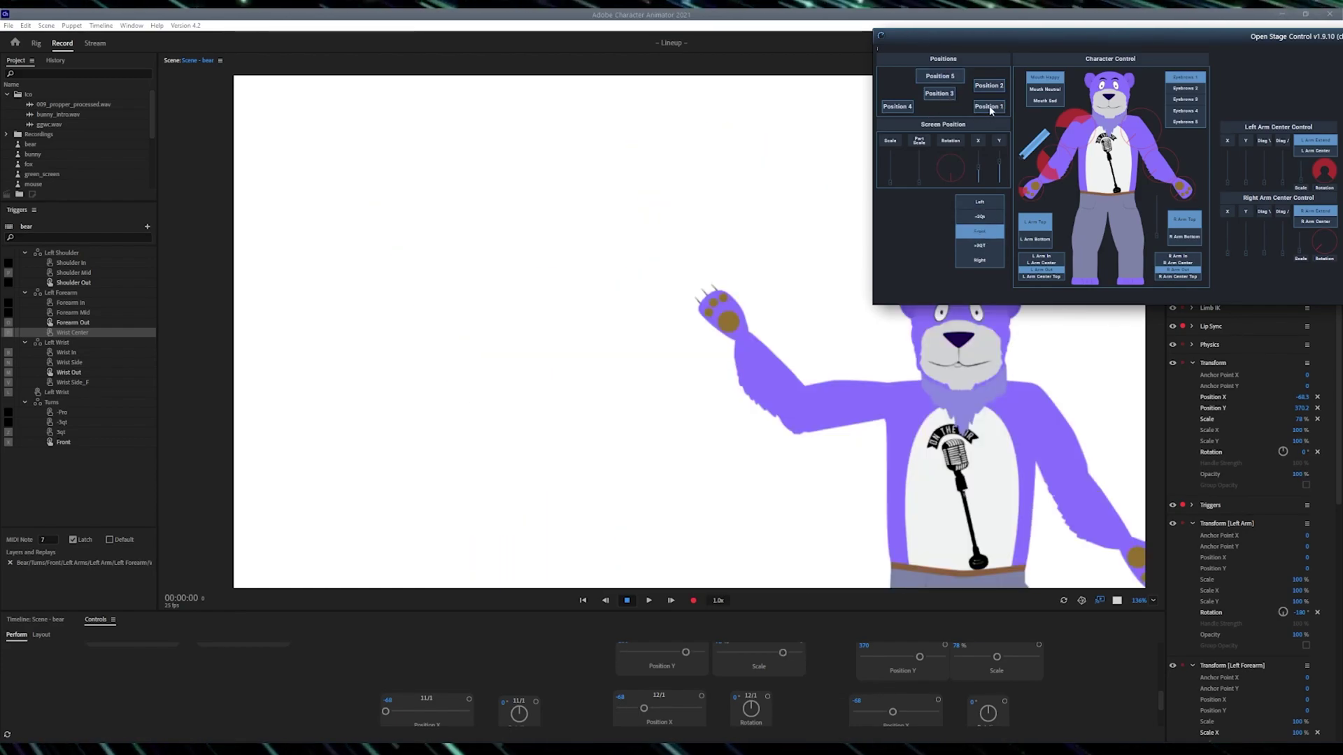
{"action": "left_click", "coordinate": [947, 95]}
{"action": "left_click", "coordinate": [944, 77]}
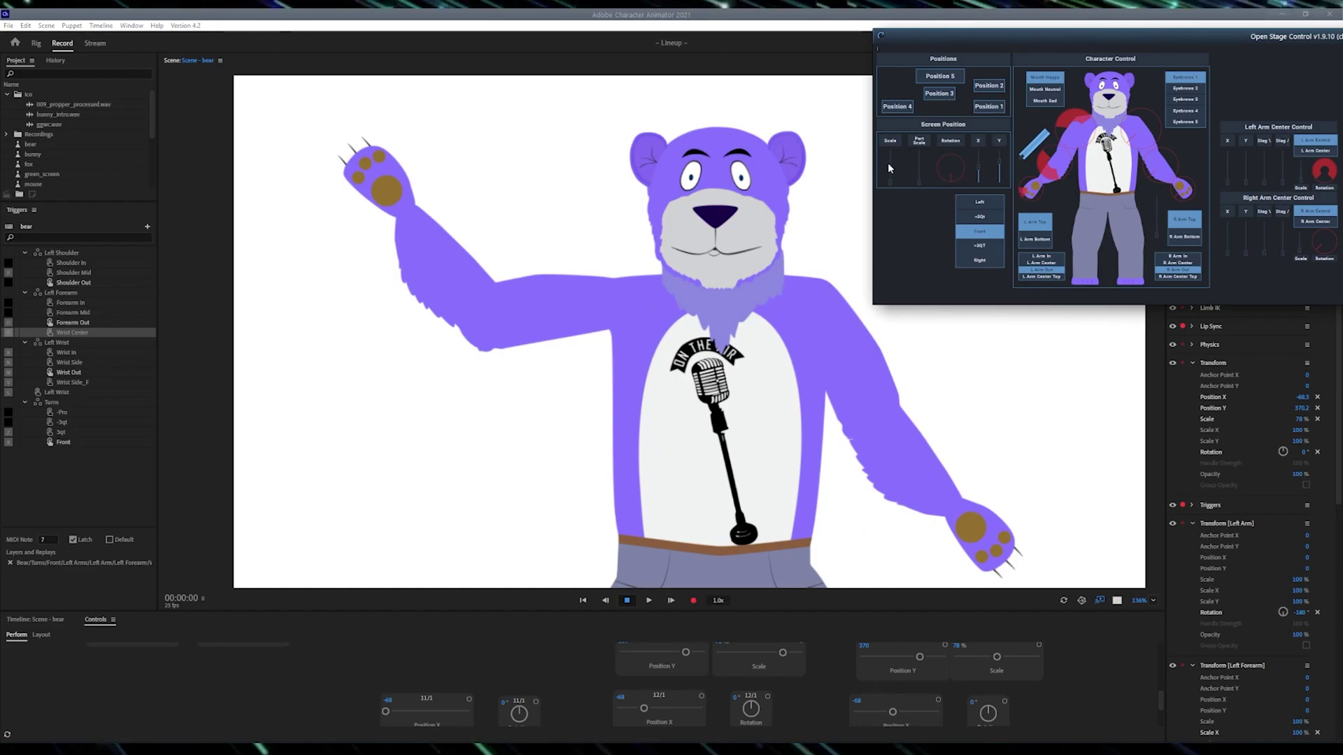
{"action": "left_click_drag", "start_coordinate": [950, 178], "coordinate": [1043, 153]}
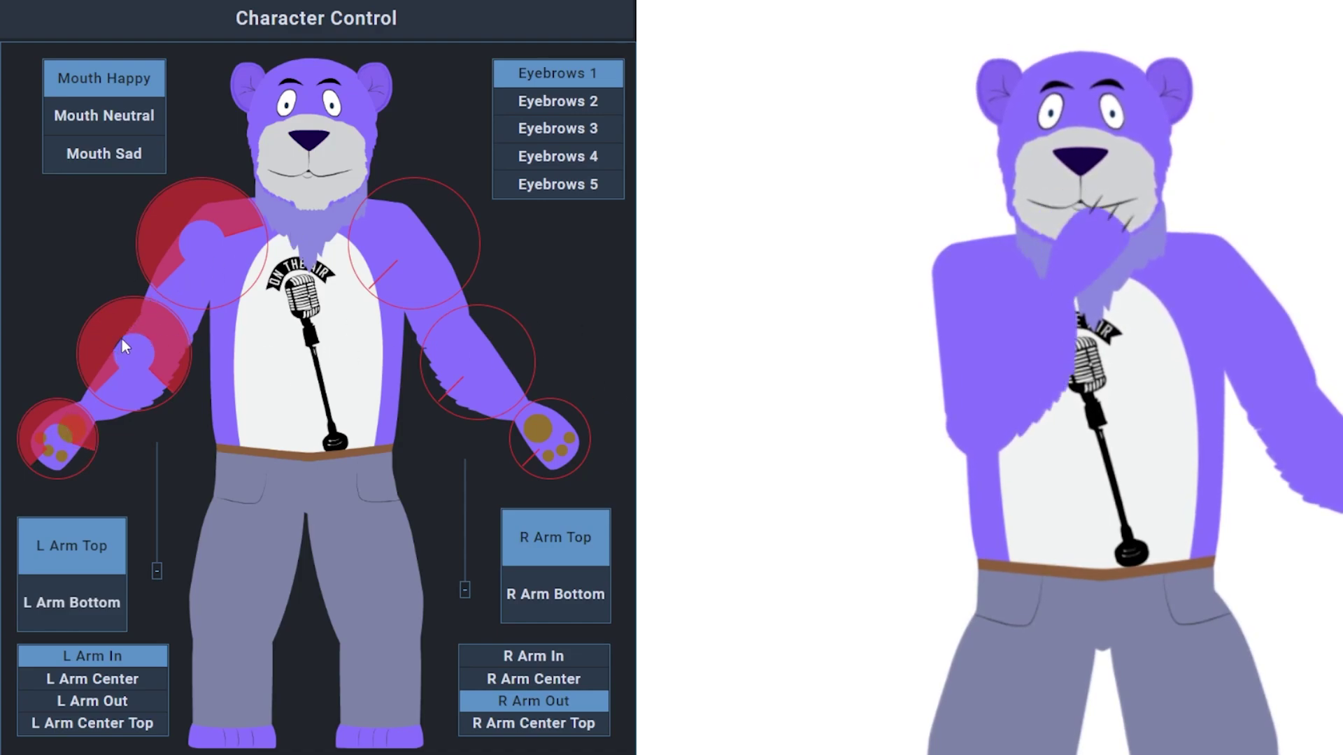
- Swing the left arm outward with the elbow and shoulder knobs, and adjust the forearm length with the left arm slider
{"action": "left_click_drag", "start_coordinate": [121, 338], "coordinate": [104, 384]}
{"action": "left_click_drag", "start_coordinate": [182, 233], "coordinate": [183, 214]}
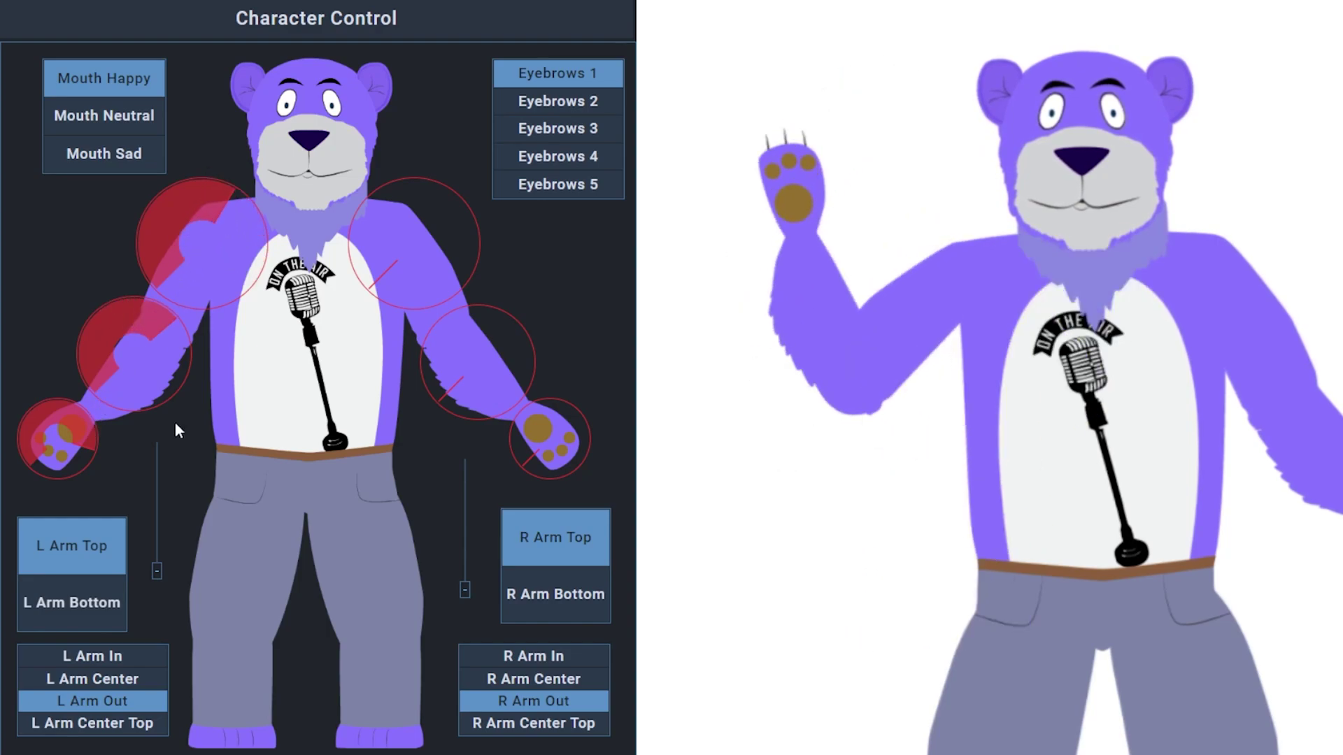
{"action": "left_click_drag", "start_coordinate": [158, 566], "coordinate": [152, 416]}
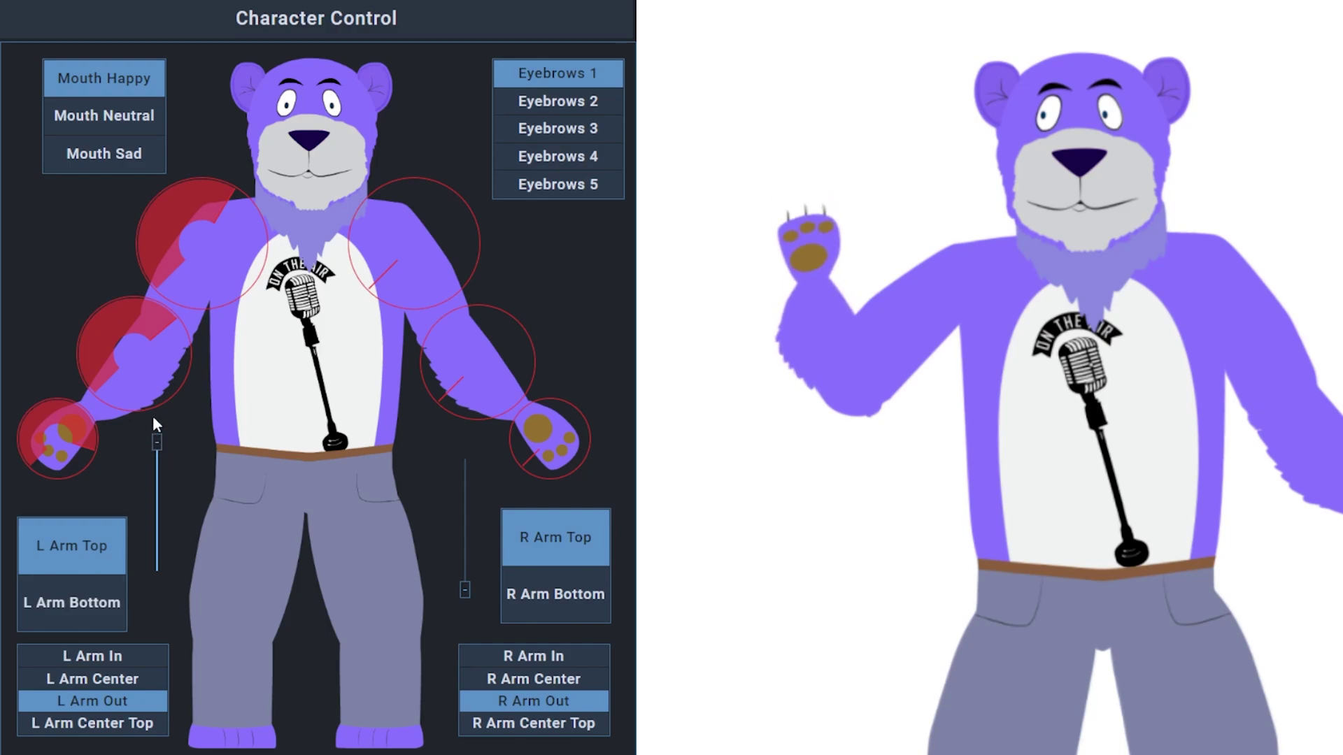
{"action": "left_click_drag", "start_coordinate": [114, 324], "coordinate": [105, 354]}
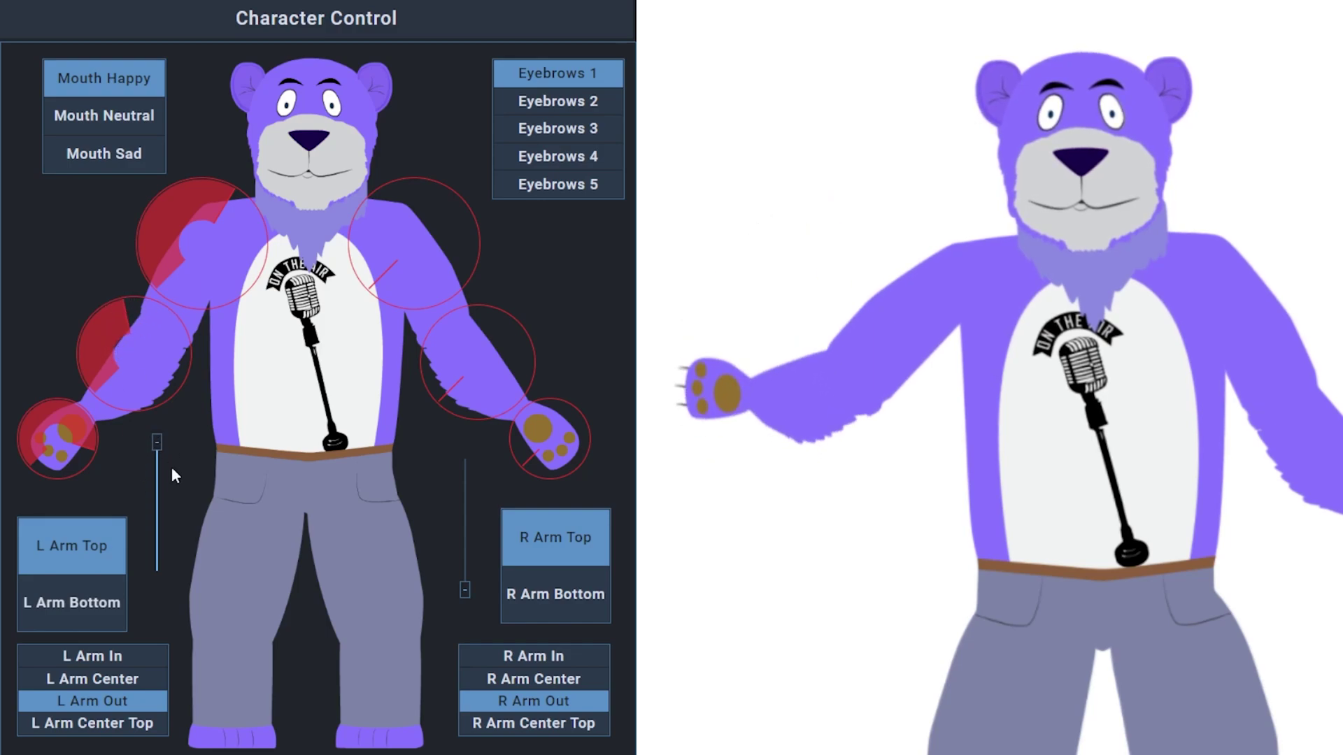
{"action": "left_click_drag", "start_coordinate": [158, 445], "coordinate": [161, 516]}
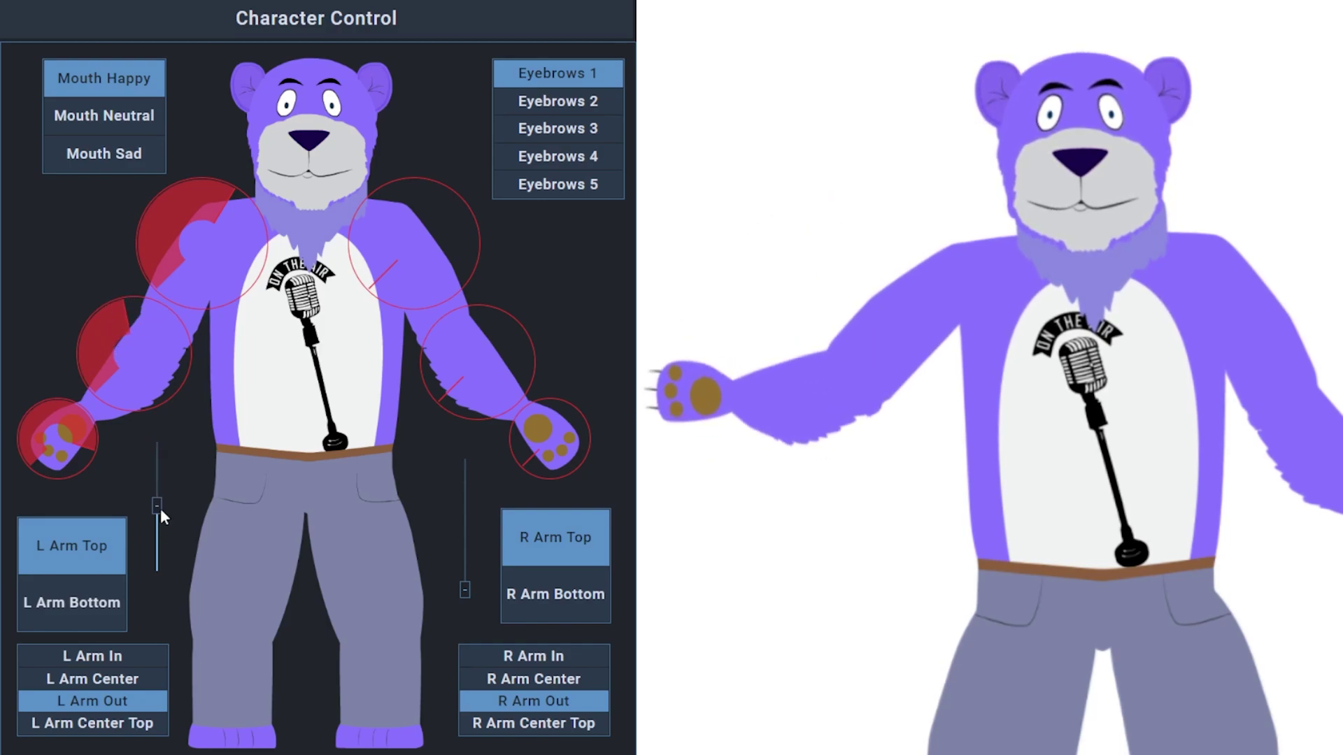